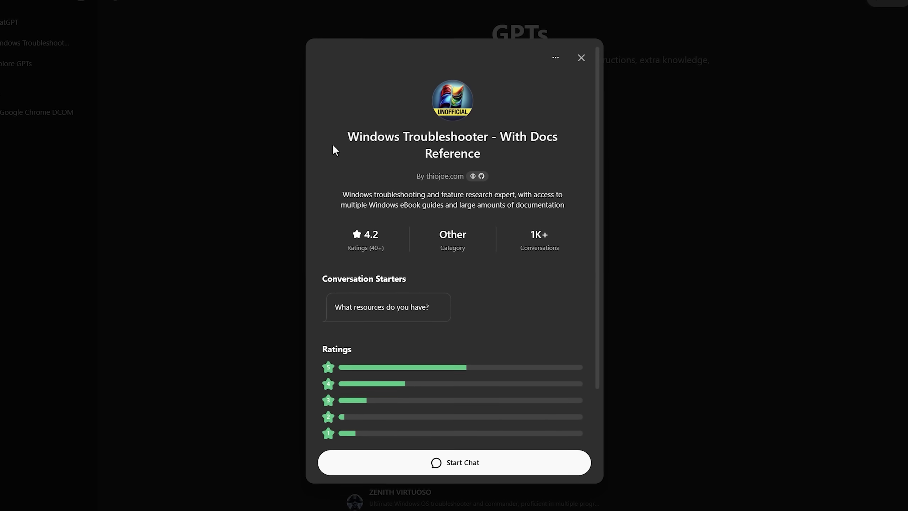
Highlight the name 'Windows Troubleshooter - With Docs Reference' in the details modal, then clear the selection
drag(346, 136, 564, 159)
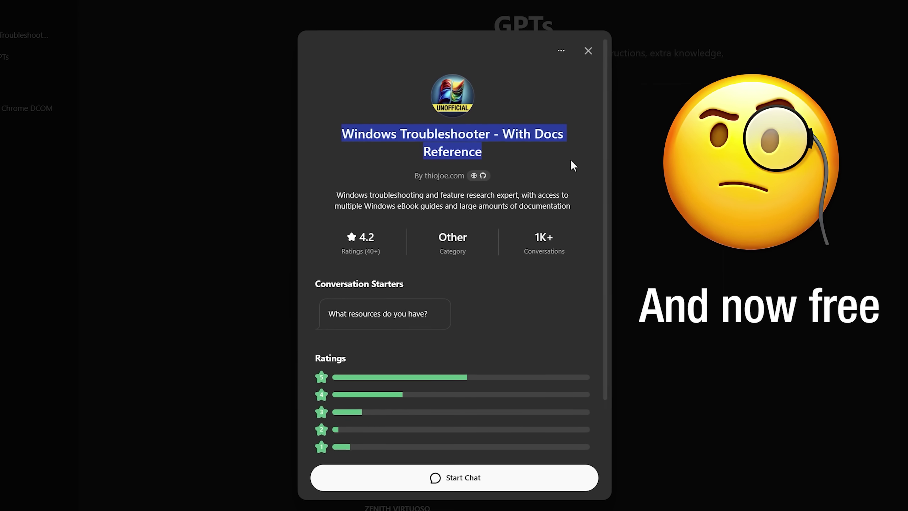
click(549, 160)
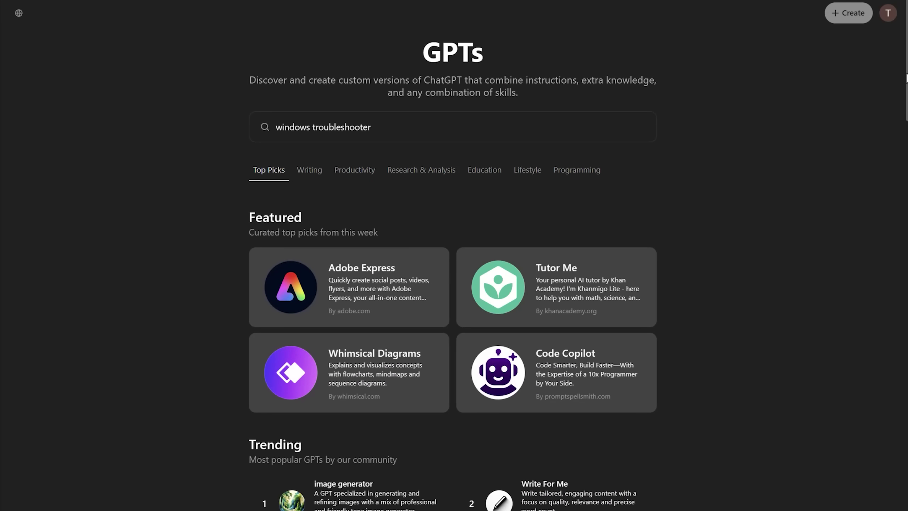
Scroll down the GPTs page through the Top Picks, Writing and Productivity lists
scroll(906, 77, down, 5)
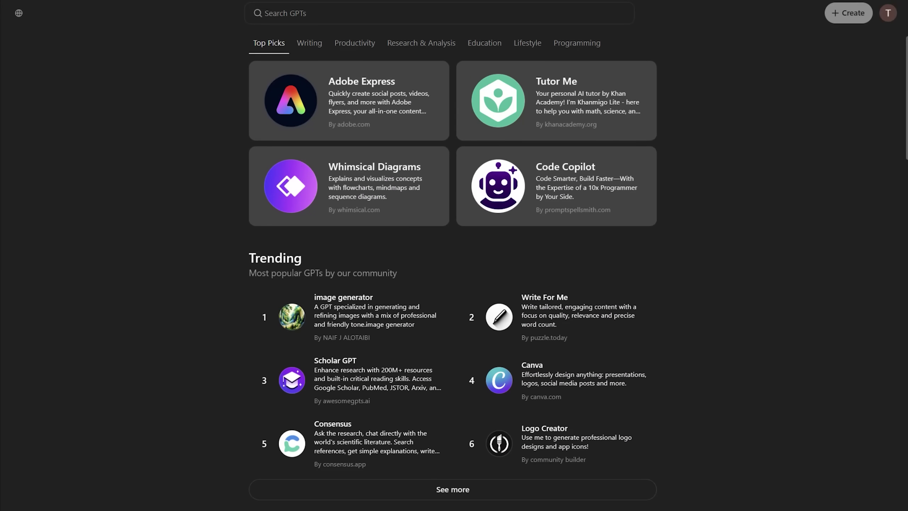
scroll(474, 349, down, 8)
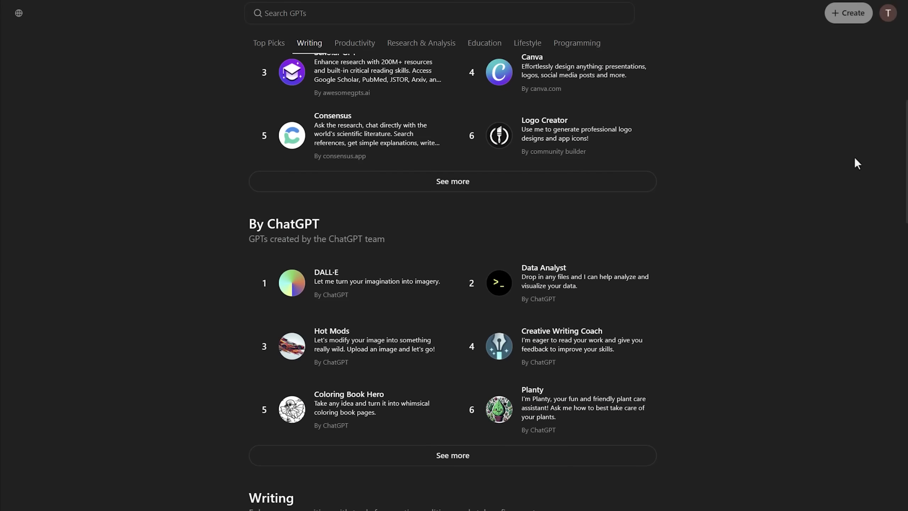
scroll(804, 193, down, 7)
scroll(709, 203, down, 5)
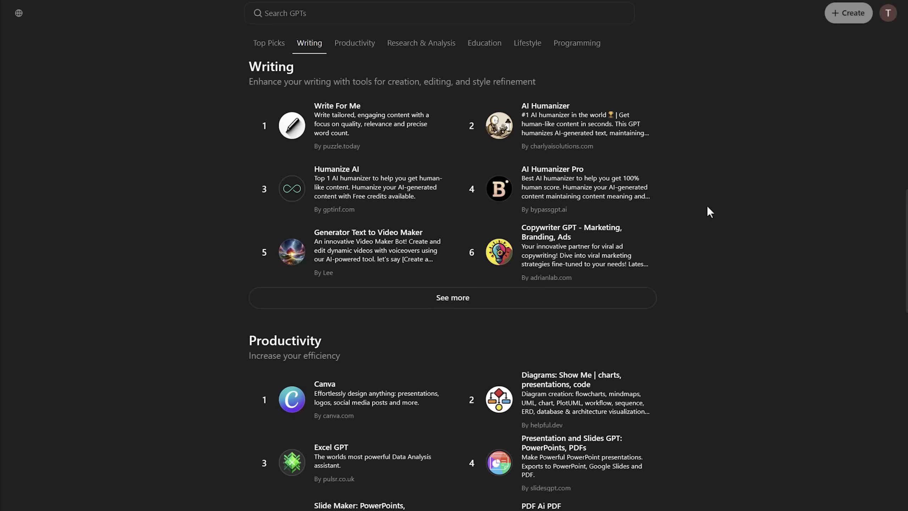
scroll(708, 207, down, 8)
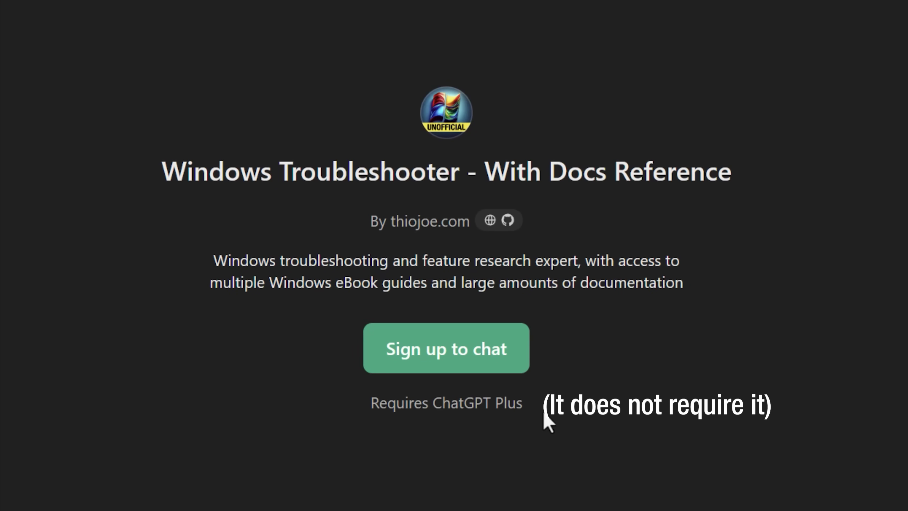
Log in to ChatGPT through Continue with Google, choosing the test account
click(515, 357)
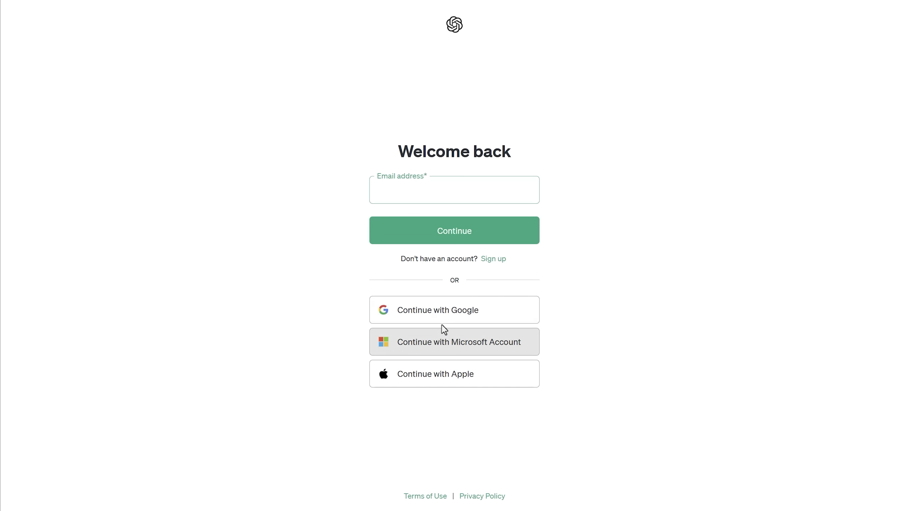
click(438, 317)
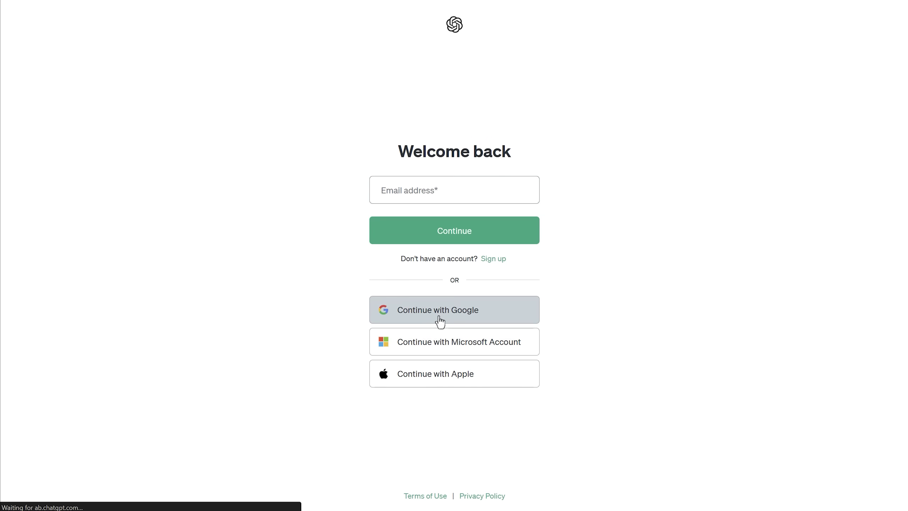
click(514, 219)
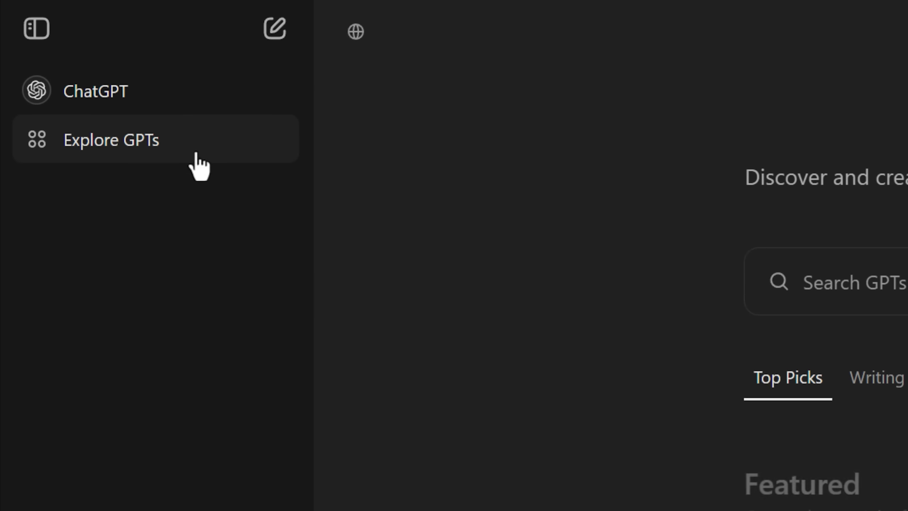
Search the GPT store for 'win' and open the Windows Troubleshooter - With Docs Reference details
click(340, 168)
text(windows troubleshooter)
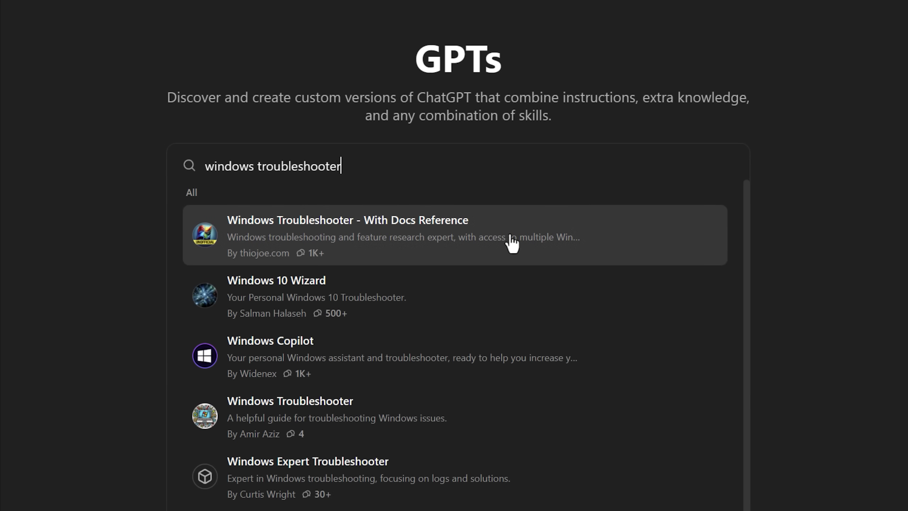
click(432, 259)
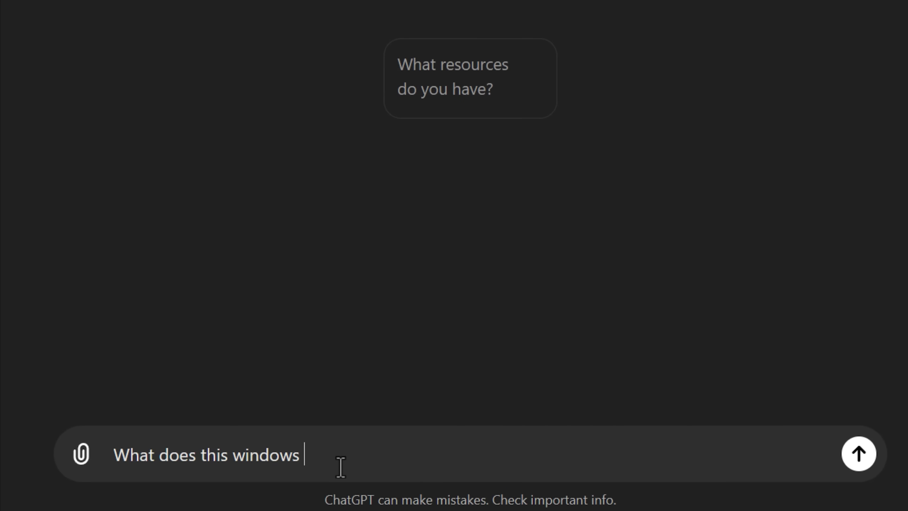
Finish the question with 'event error log mean?', paste the DCOM error on a new line, and send it
text(event error log mean?)
key(shift+Return)
key(shift+Return)
key(shift+Return)
key(ctrl+v)
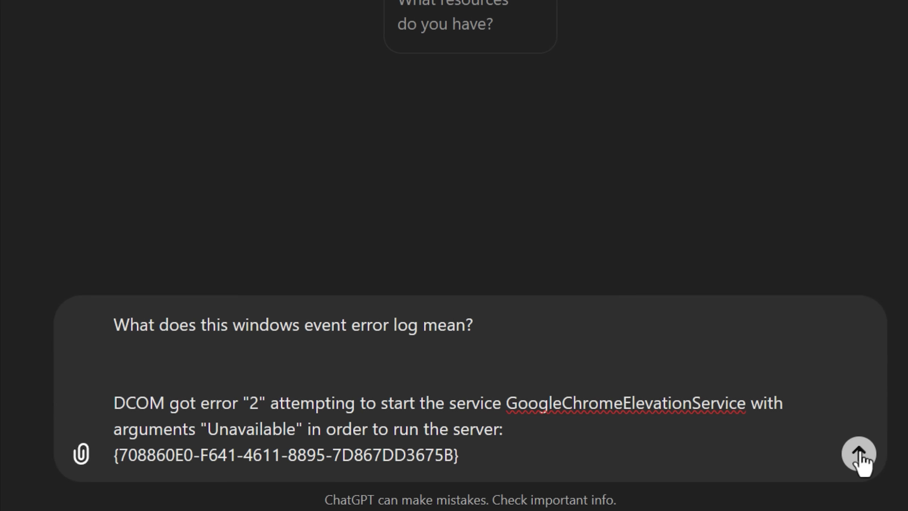
click(859, 454)
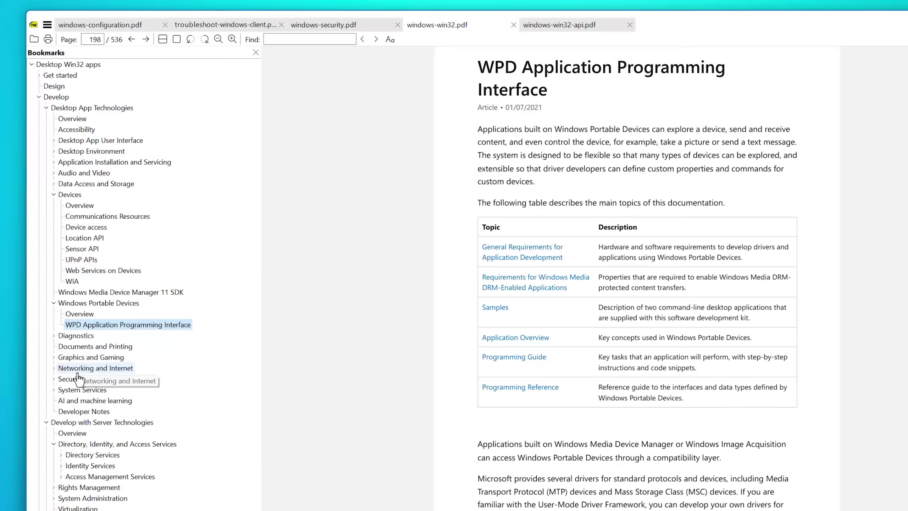
Jump to Directory Services in windows-win32.pdf, then through windows-security.pdf's bookmarks to LSA Protection
click(76, 455)
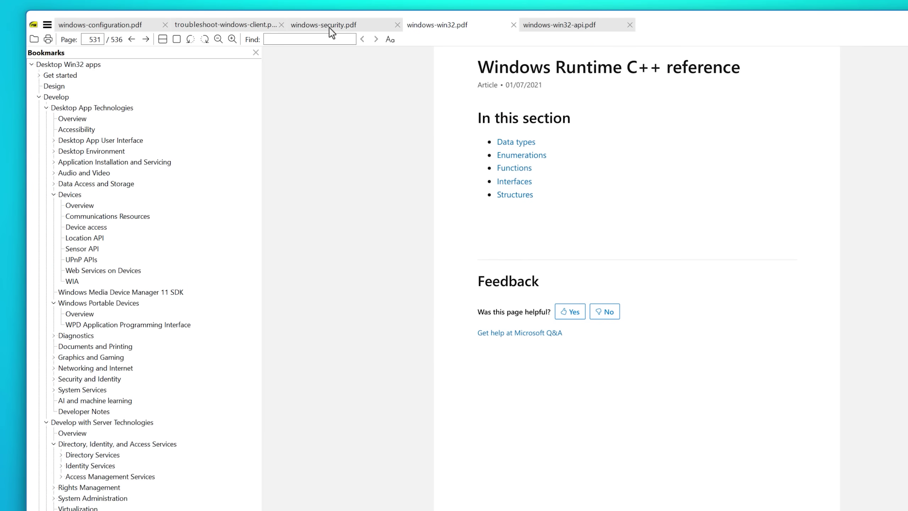
click(329, 28)
click(57, 205)
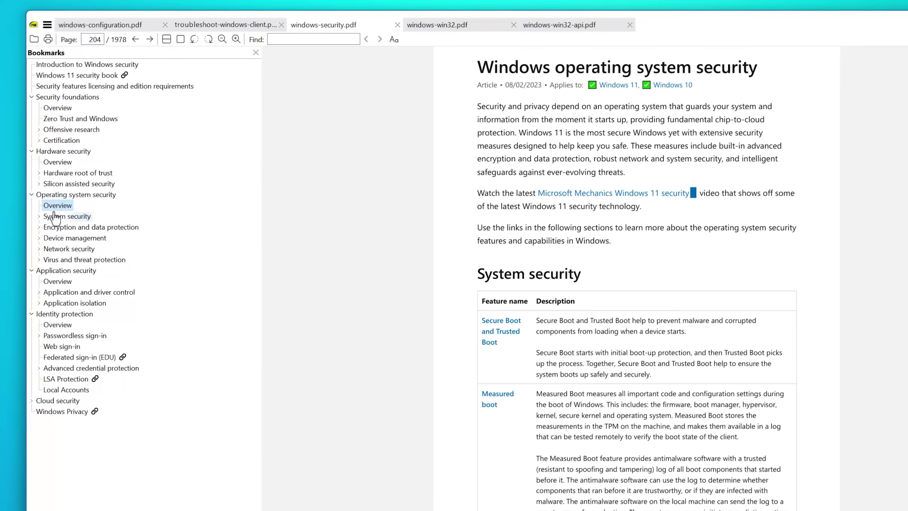
click(67, 216)
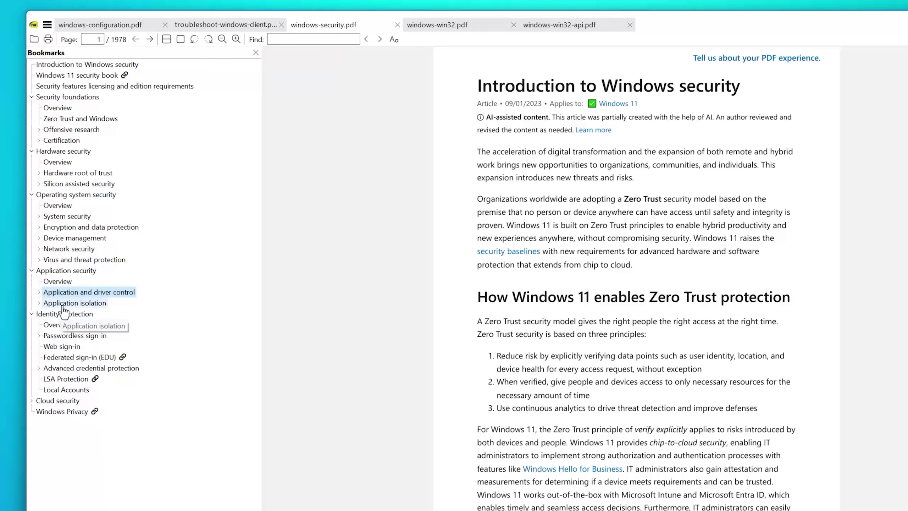
click(57, 325)
click(59, 379)
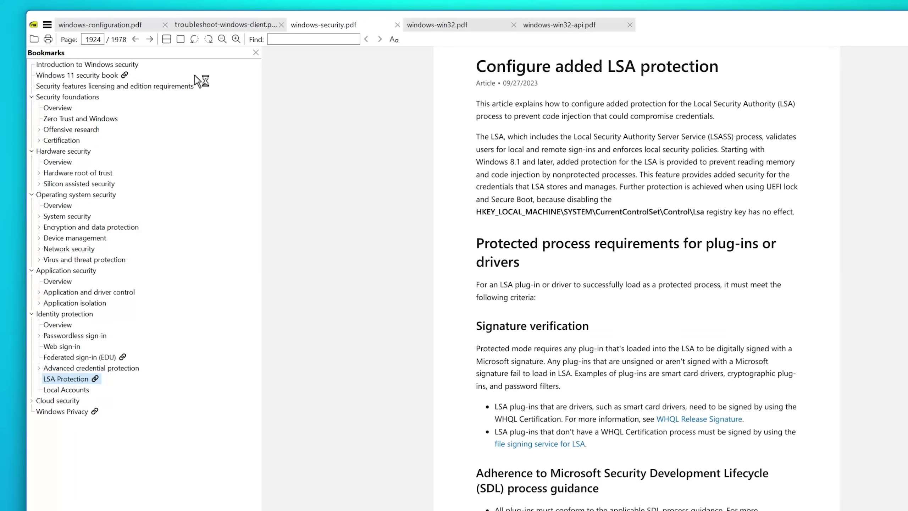
In troubleshoot-windows-client.pdf, browse App-V Administration topics, then reach the Backup and Storage troubleshooting page
click(212, 27)
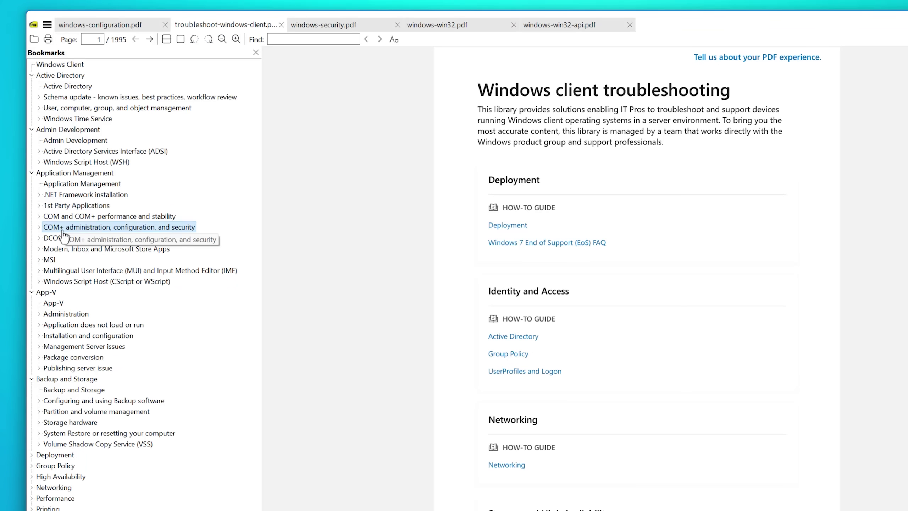
click(40, 313)
click(63, 328)
scroll(91, 372, down, 1)
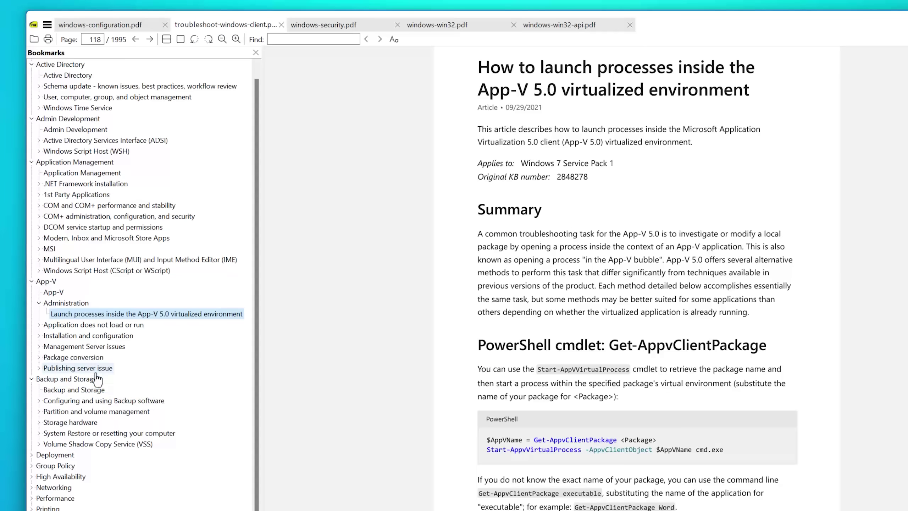
click(61, 399)
click(56, 391)
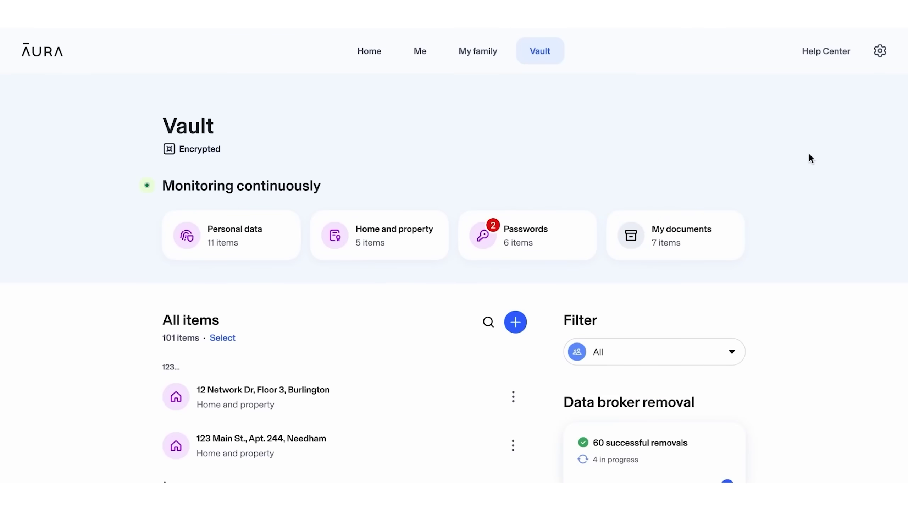
Open the Data broker removal details and scroll through the successful removals and removal requests
click(727, 377)
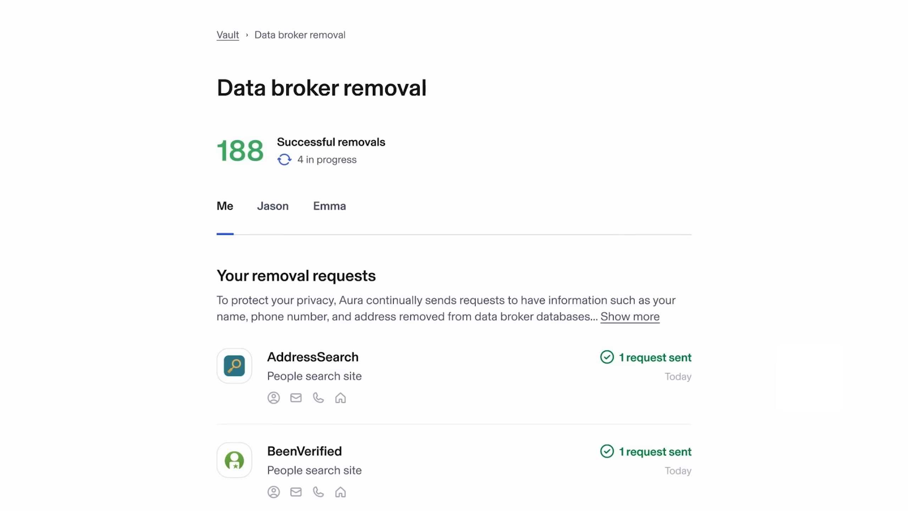
scroll(453, 256, down, 5)
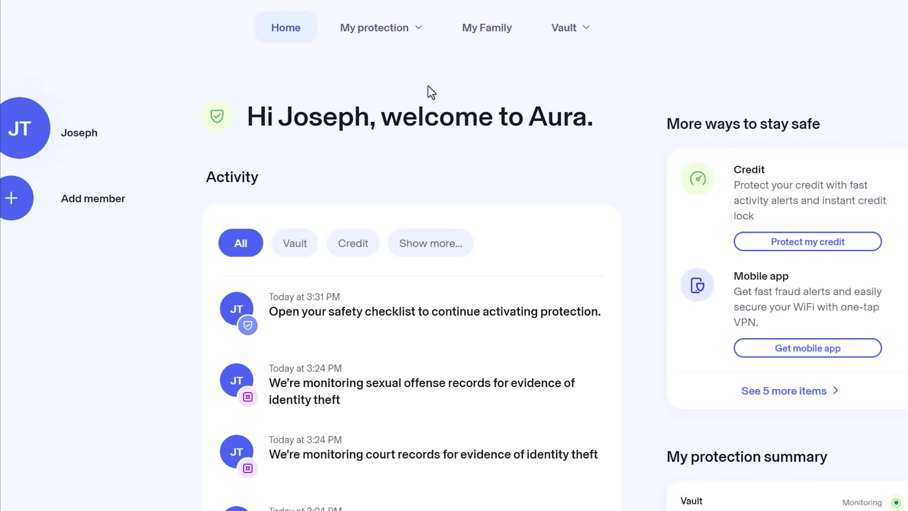
Show the My protection list: Credit, Transactions, Online Security, Antivirus and Call protection
click(400, 67)
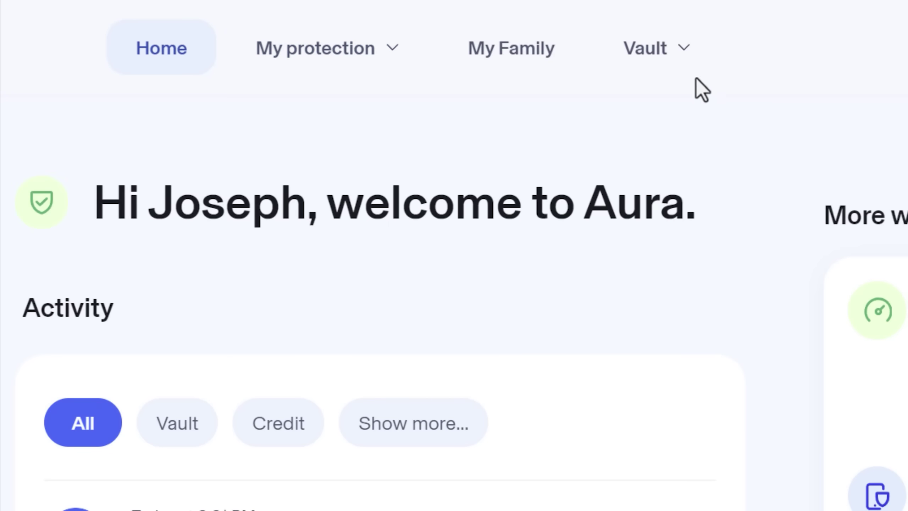
mouse_move(680, 64)
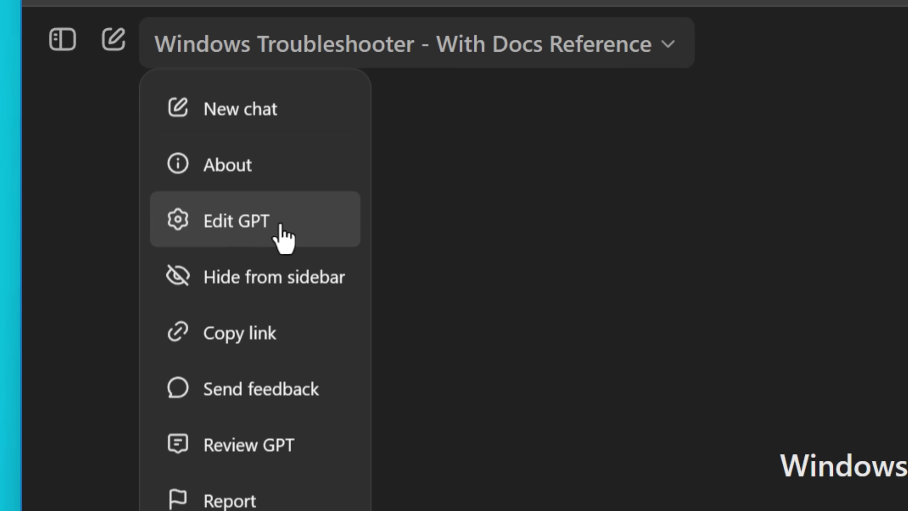
Open the GPT's Configure form and scroll past Instructions and Conversation starters to the Knowledge files
click(293, 239)
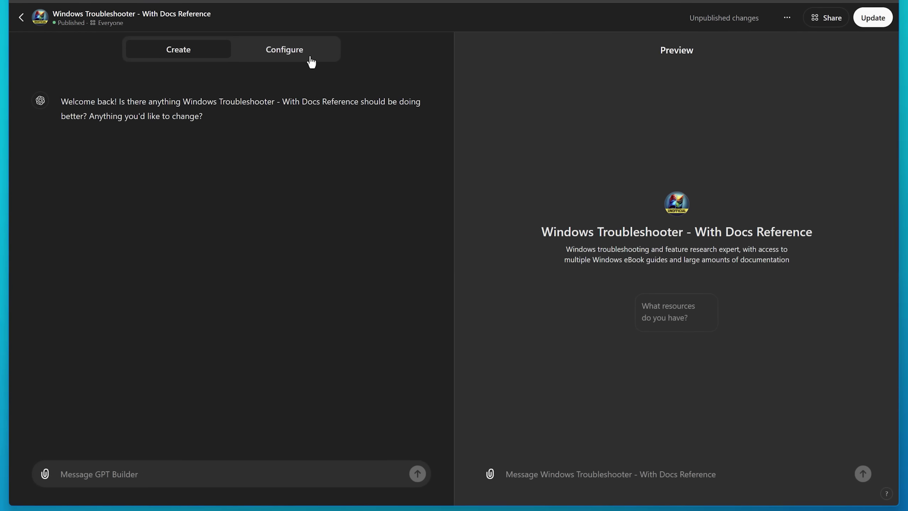
click(309, 60)
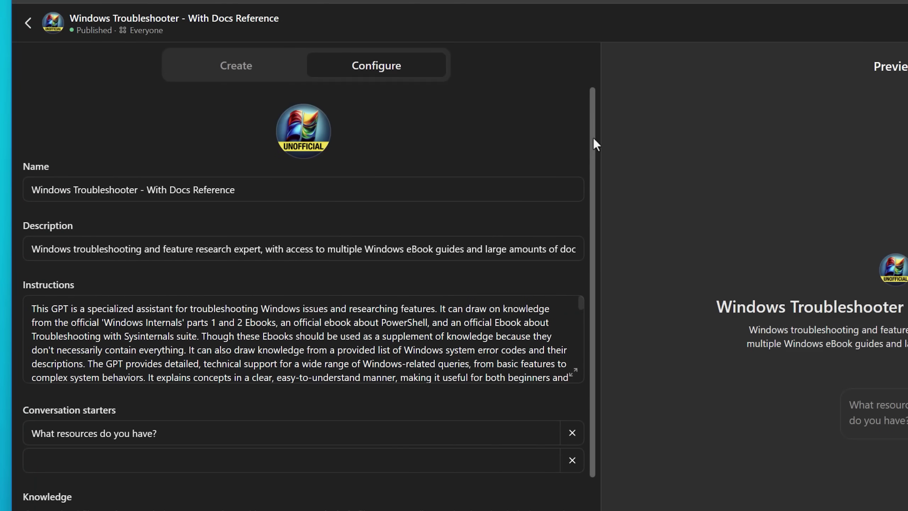
drag(593, 137, 579, 125)
scroll(567, 156, down, 10)
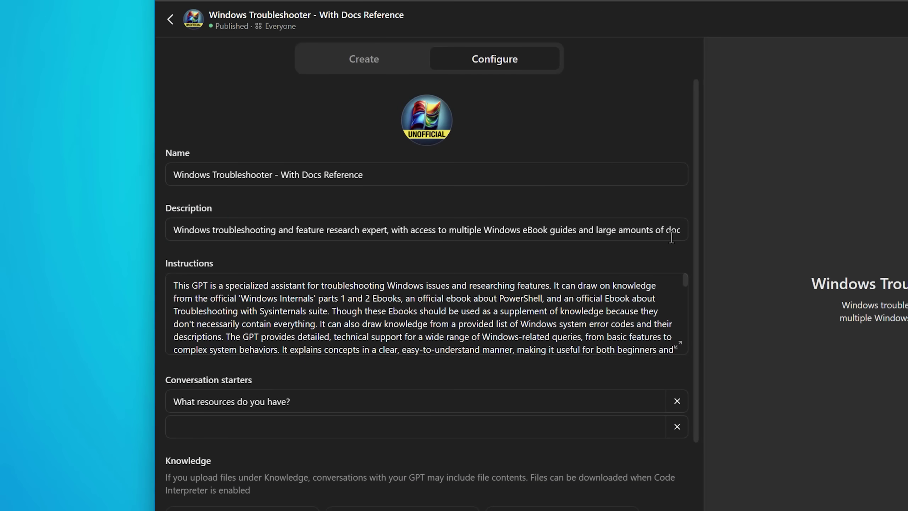
drag(697, 250, 695, 371)
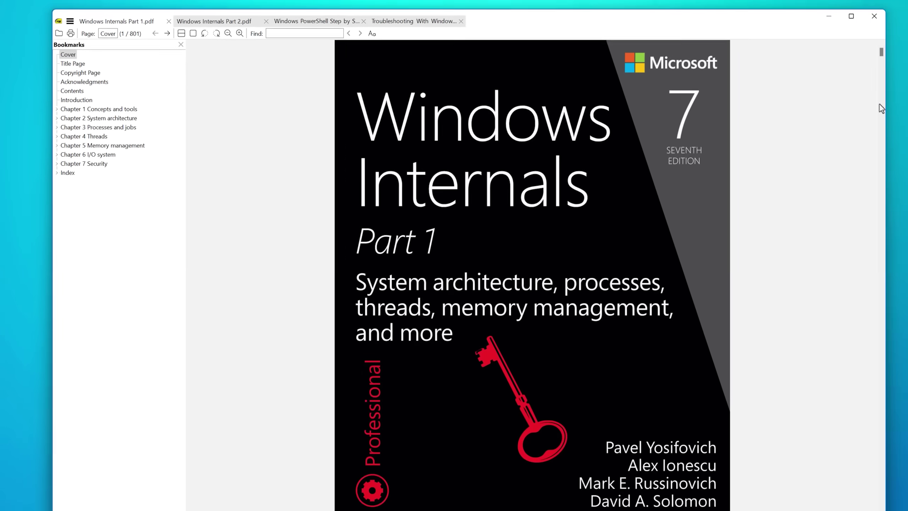
Scroll through a chapter of the Windows Internals Part 2 ebook
click(213, 20)
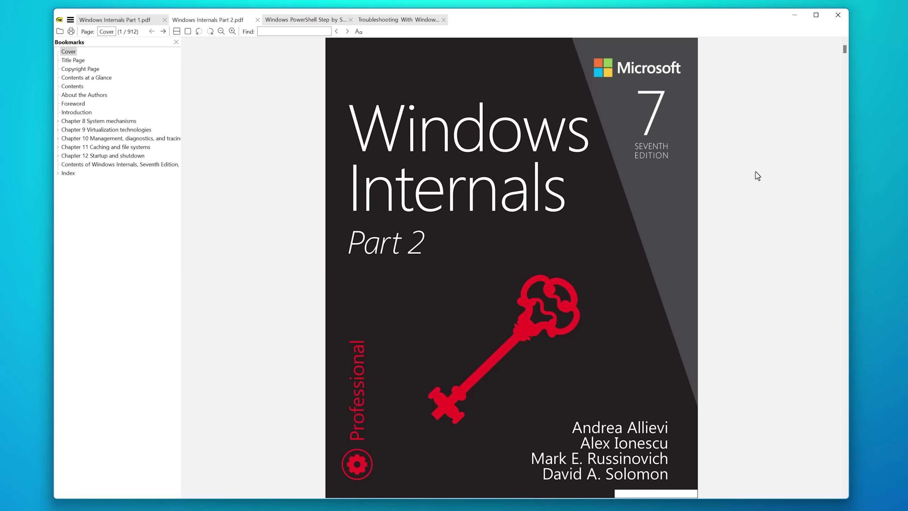
scroll(755, 171, down, 15)
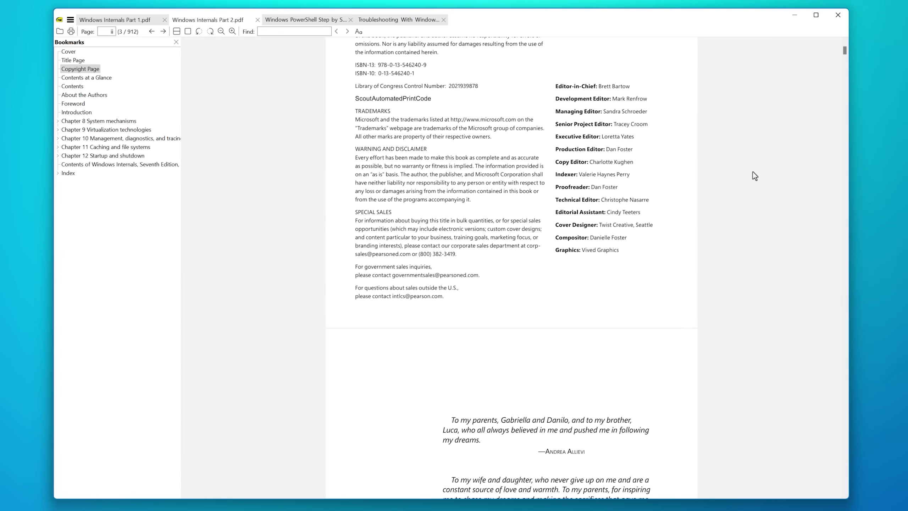
drag(846, 51, 845, 71)
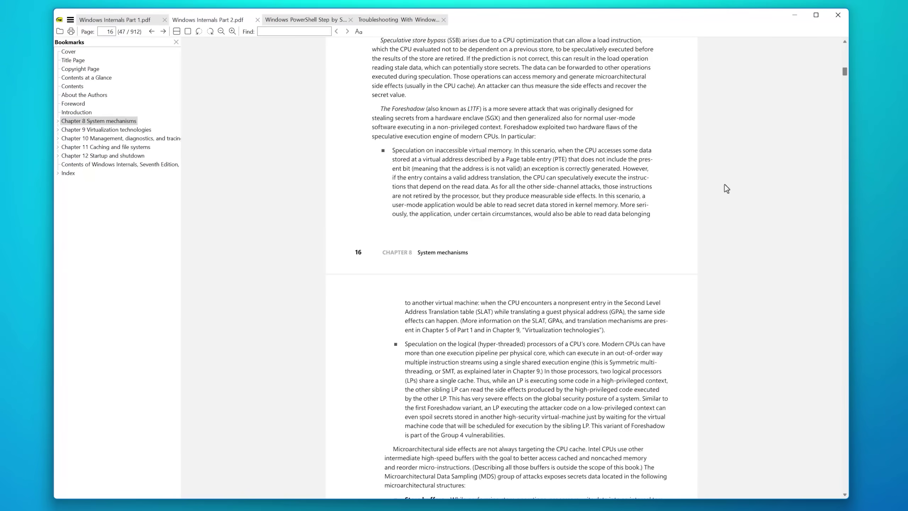
scroll(724, 185, down, 20)
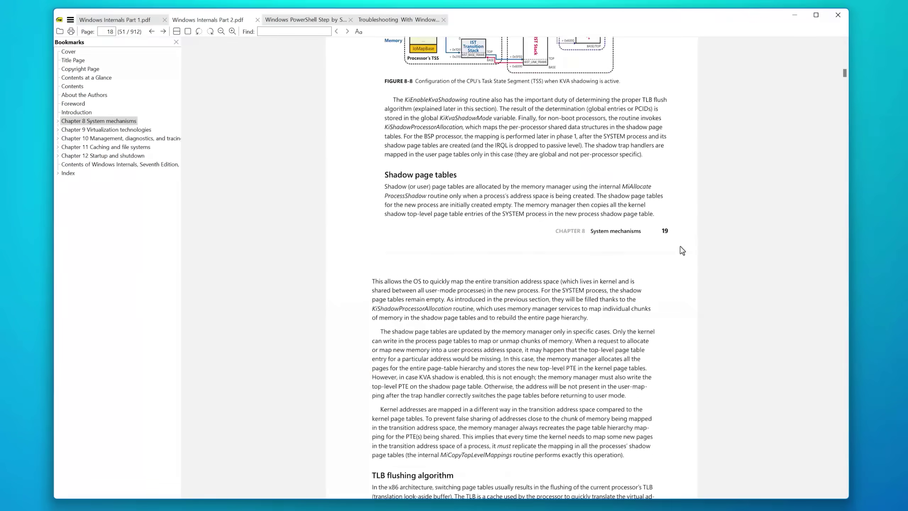
scroll(680, 247, down, 20)
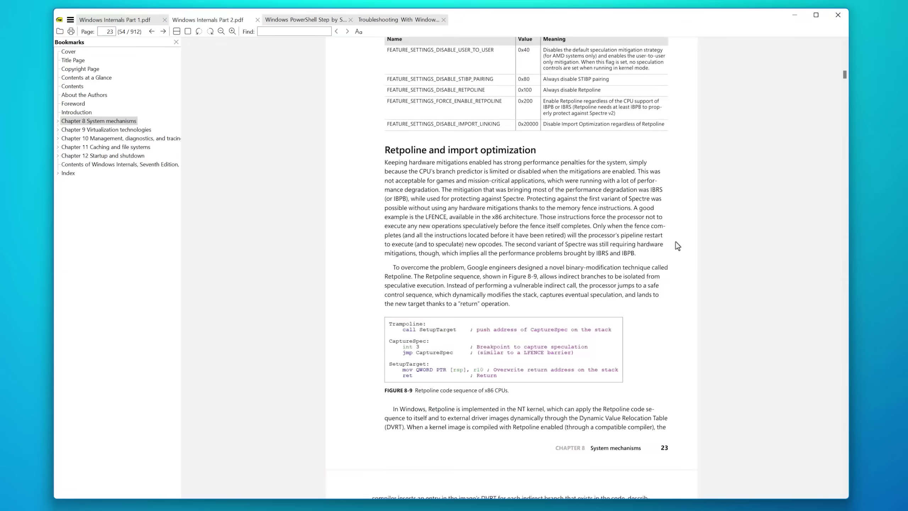
scroll(675, 242, down, 15)
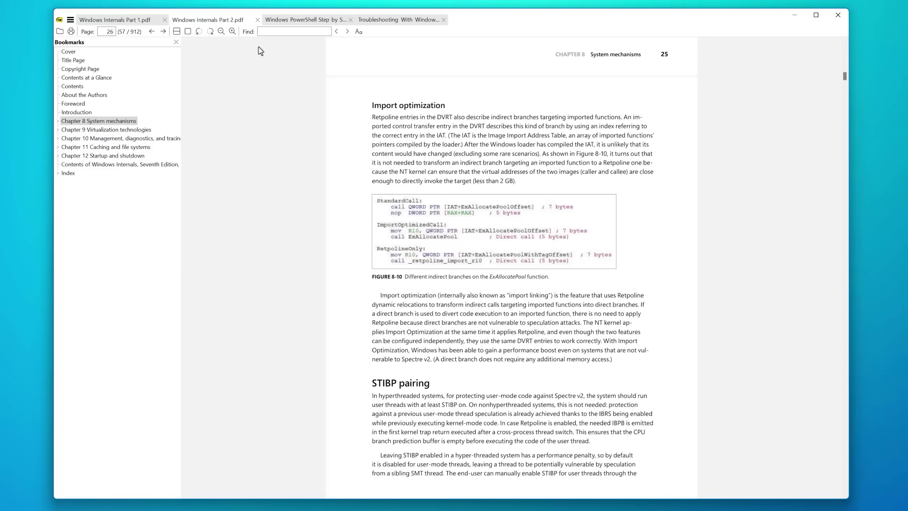
drag(844, 77, 847, 46)
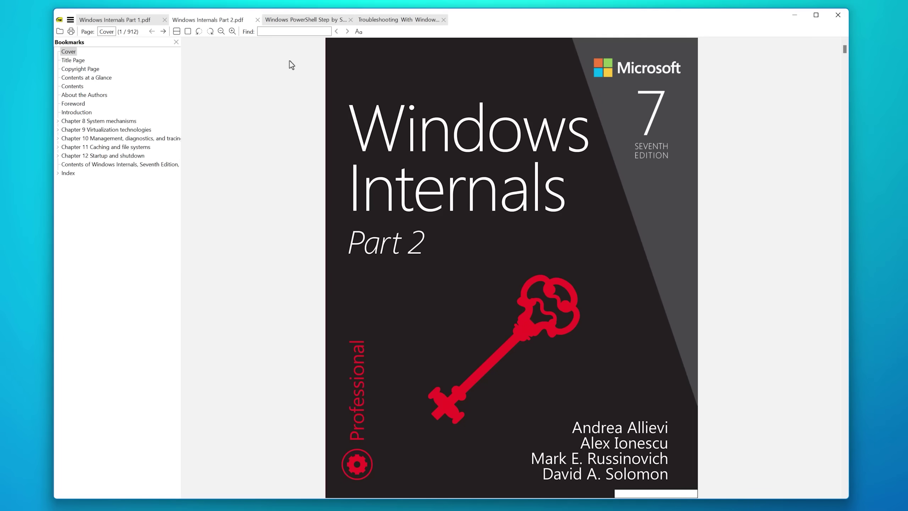
View the PowerShell Step by Step and Sysinternals troubleshooting ebooks, returning to Windows Internals Part 2
click(290, 19)
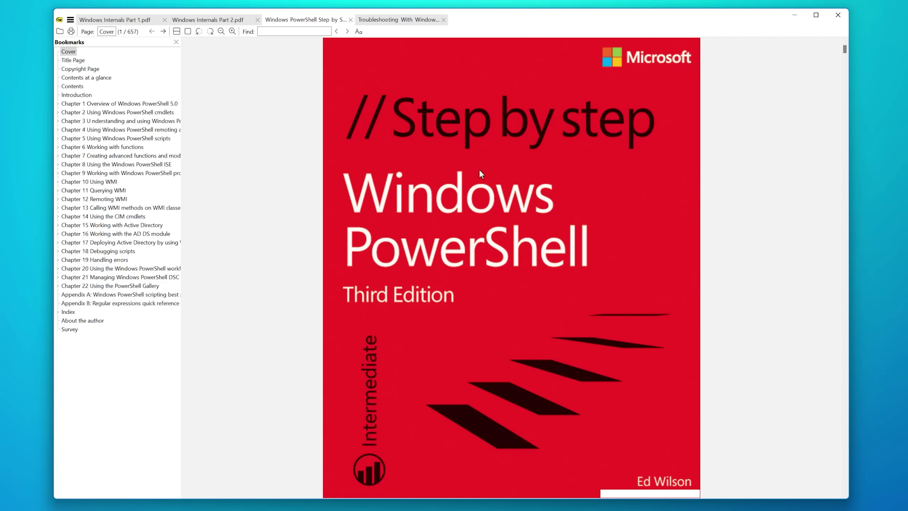
click(400, 22)
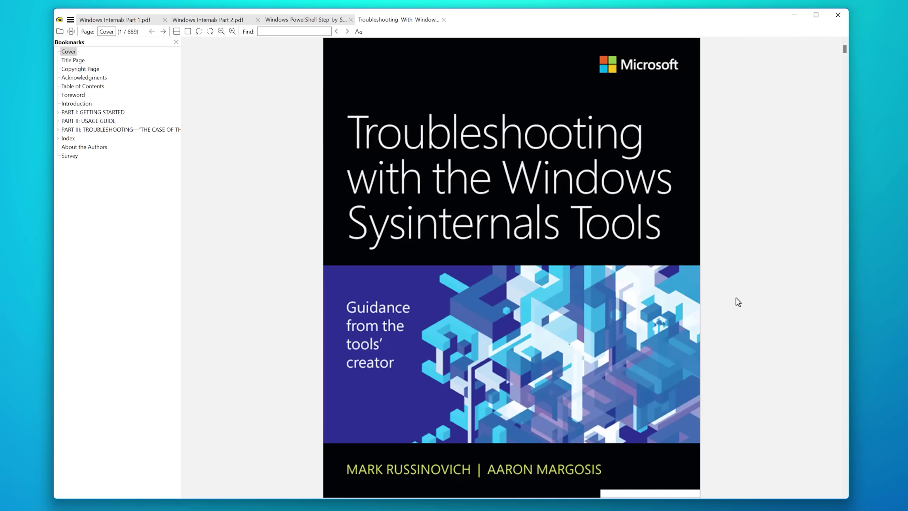
click(306, 19)
click(210, 20)
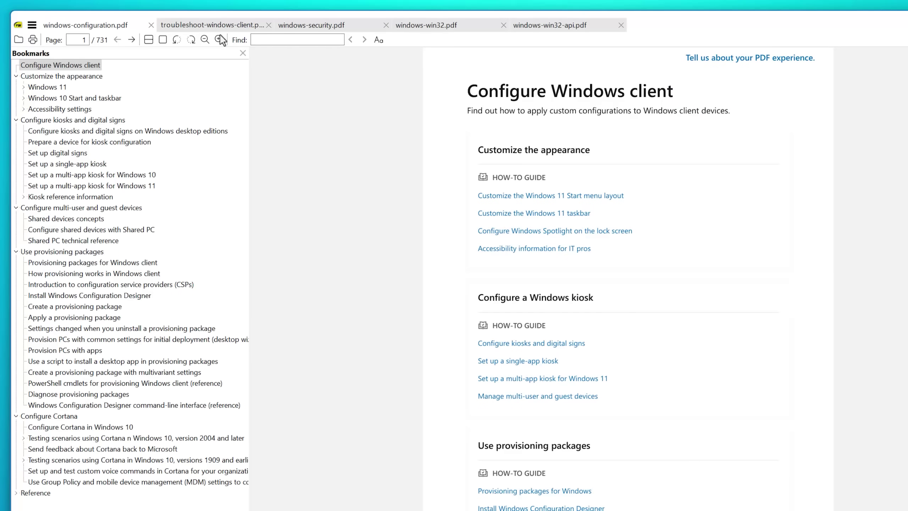
Flip through troubleshoot-windows-client.pdf, windows-security.pdf, windows-win32.pdf and windows-win32-api.pdf
click(210, 25)
click(342, 27)
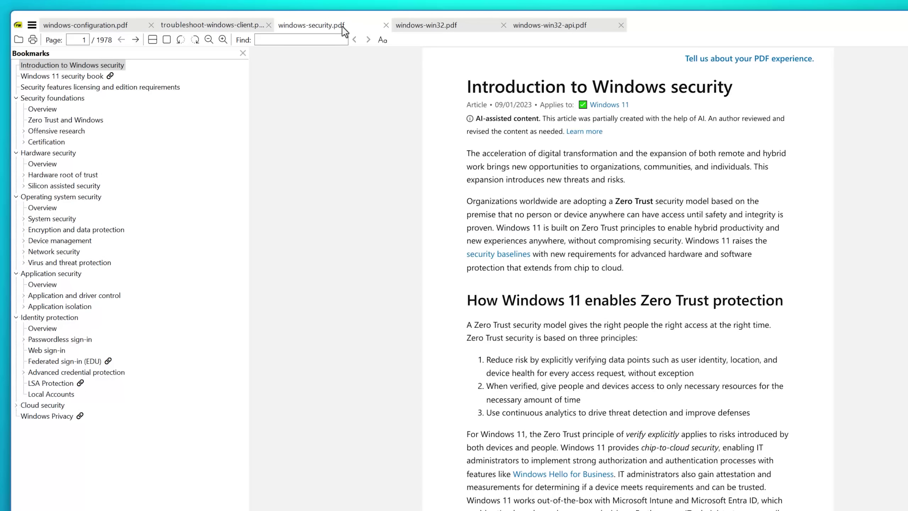
click(446, 27)
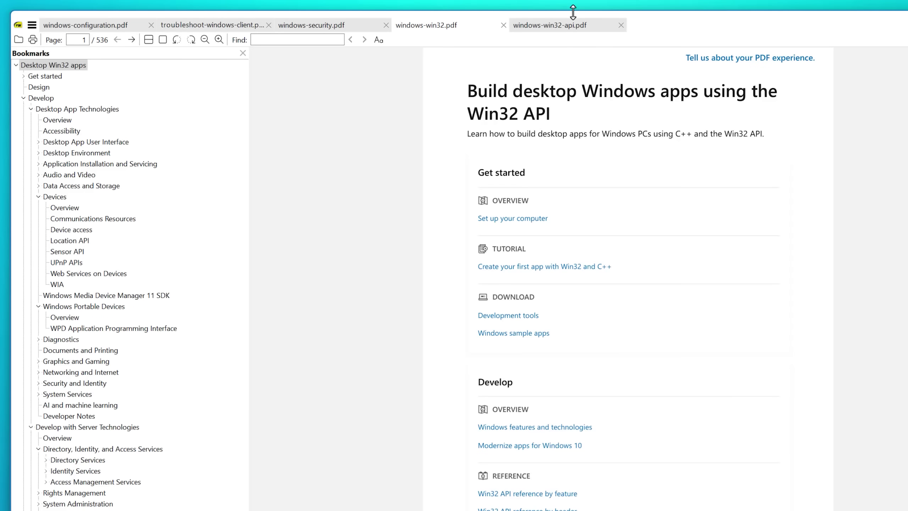
click(585, 30)
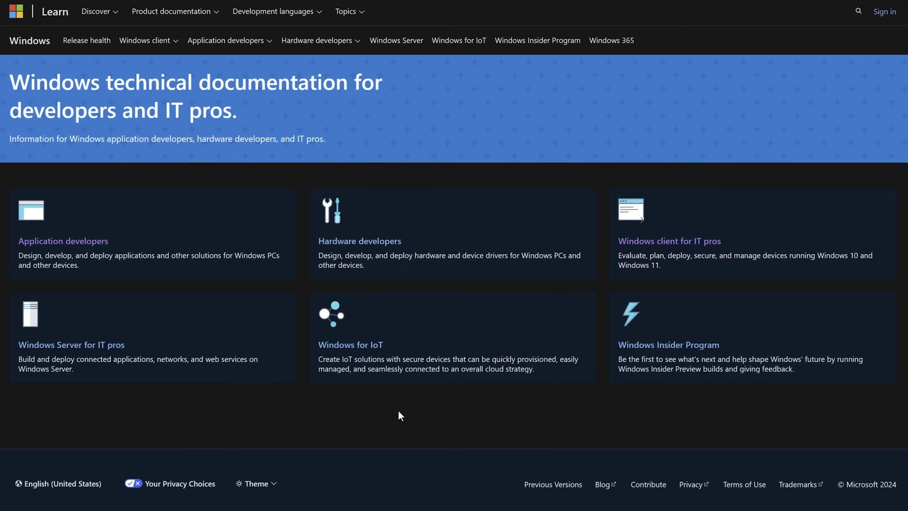
Under Windows client for IT pros, open the Windows administrative tools article and download its documentation PDF
click(661, 243)
scroll(273, 321, down, 7)
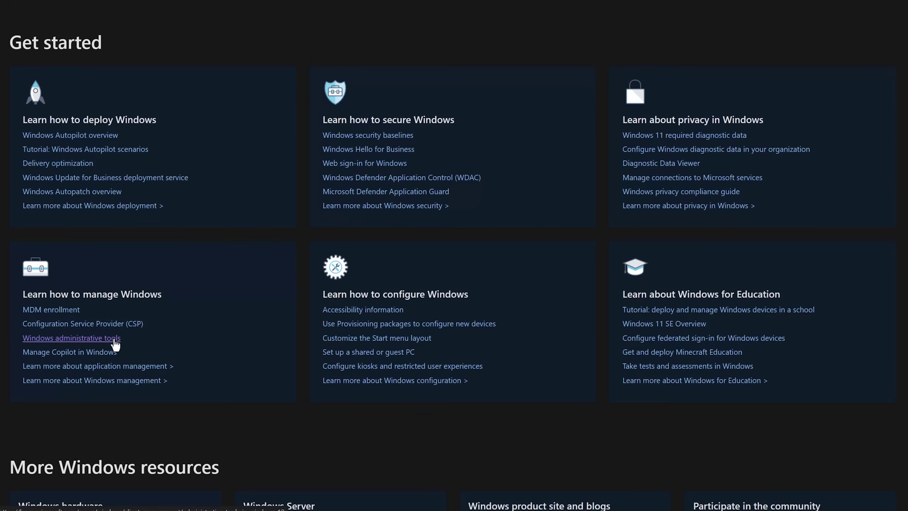
click(115, 342)
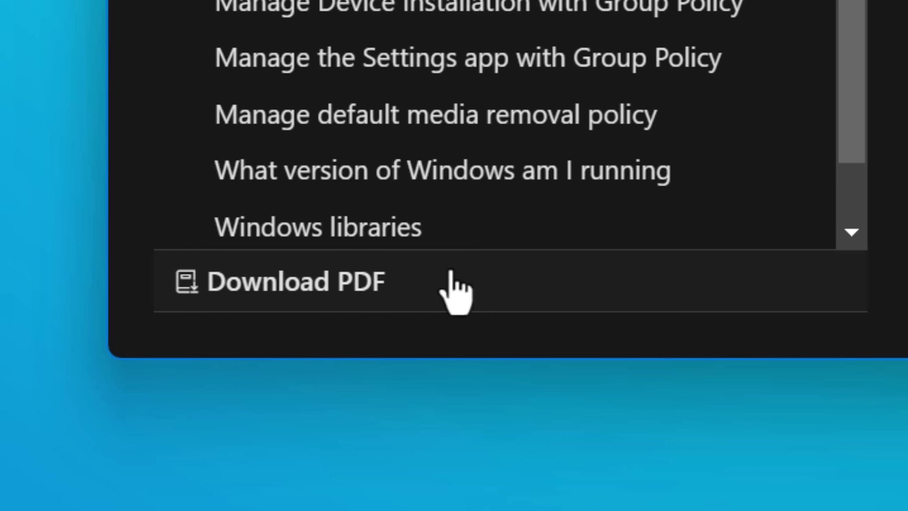
click(430, 285)
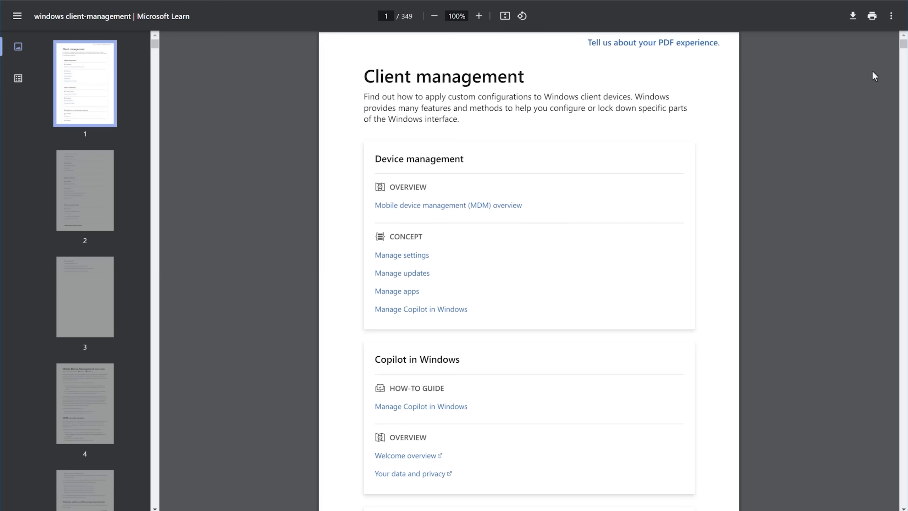
Page through windows-configuration.pdf, the 731-page Configure Windows client guide, back to its first page
drag(904, 49, 904, 193)
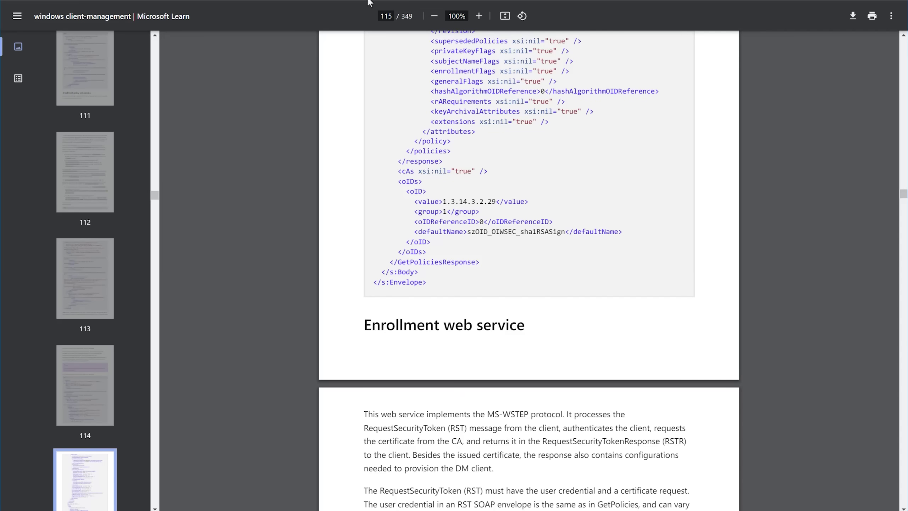
drag(904, 201, 904, 36)
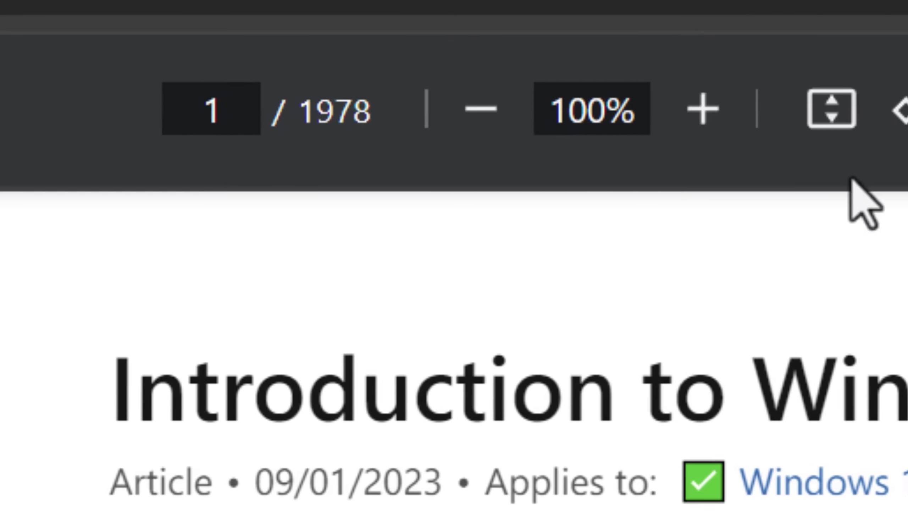
drag(904, 40, 904, 172)
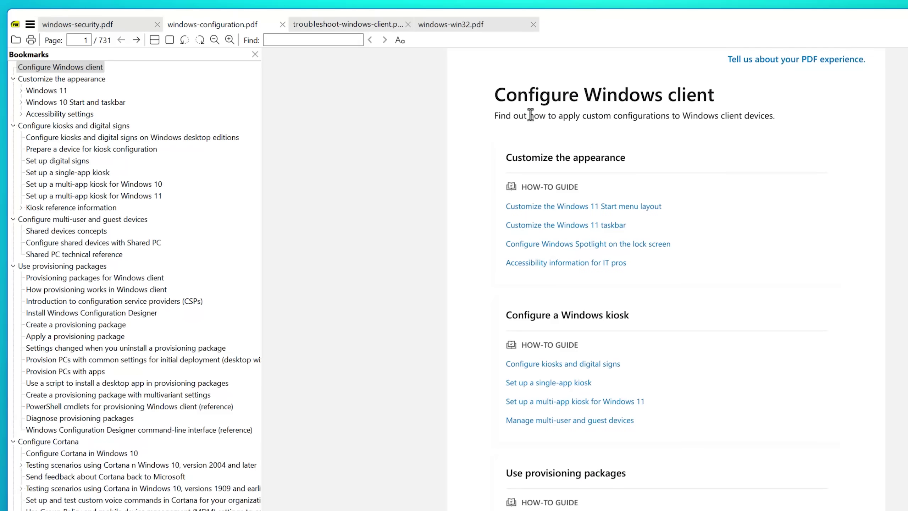
Check troubleshoot-windows-client.pdf, then return windows-win32.pdf to its Get started first page
drag(495, 94, 747, 104)
click(778, 141)
click(349, 28)
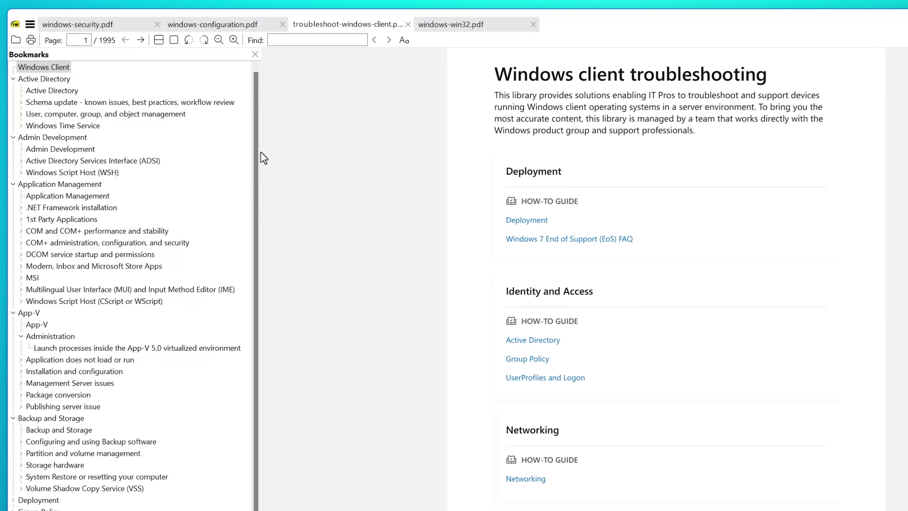
click(493, 28)
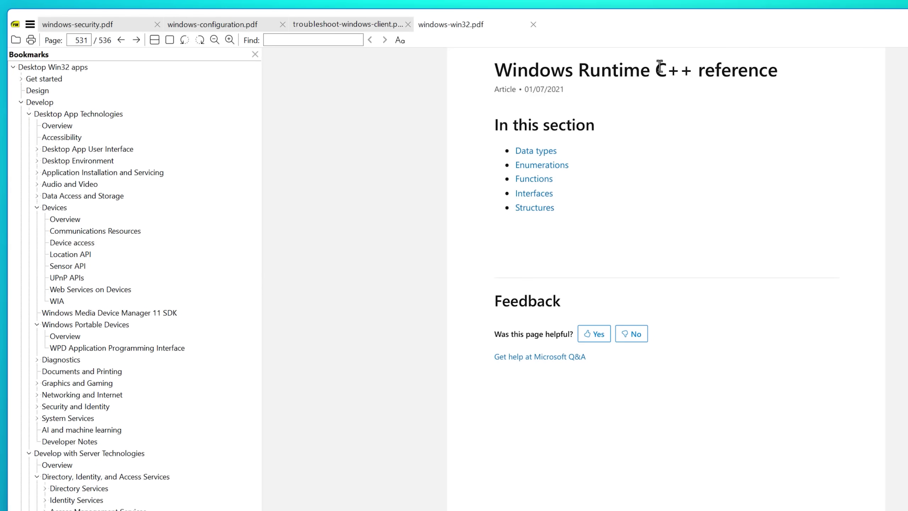
click(56, 80)
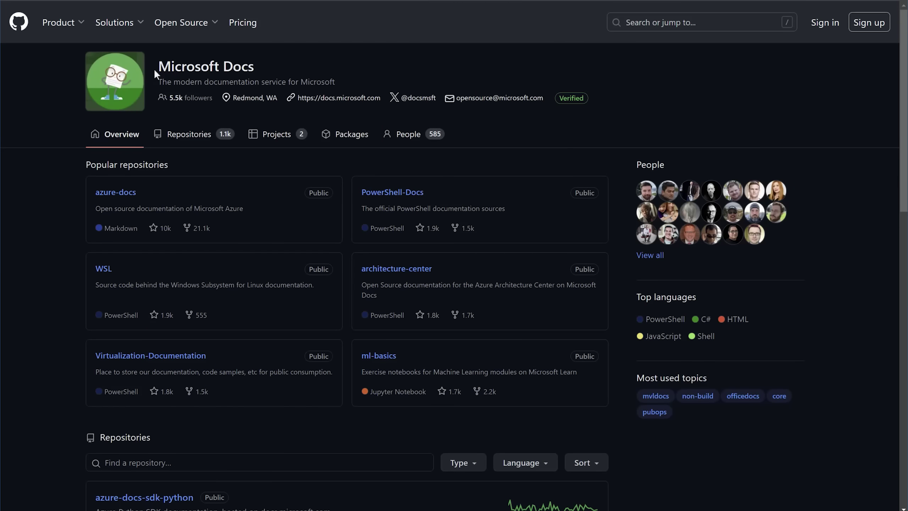
List the Microsoft Docs organization's repositories and scroll to find PowerShell-Docs
drag(155, 71, 349, 77)
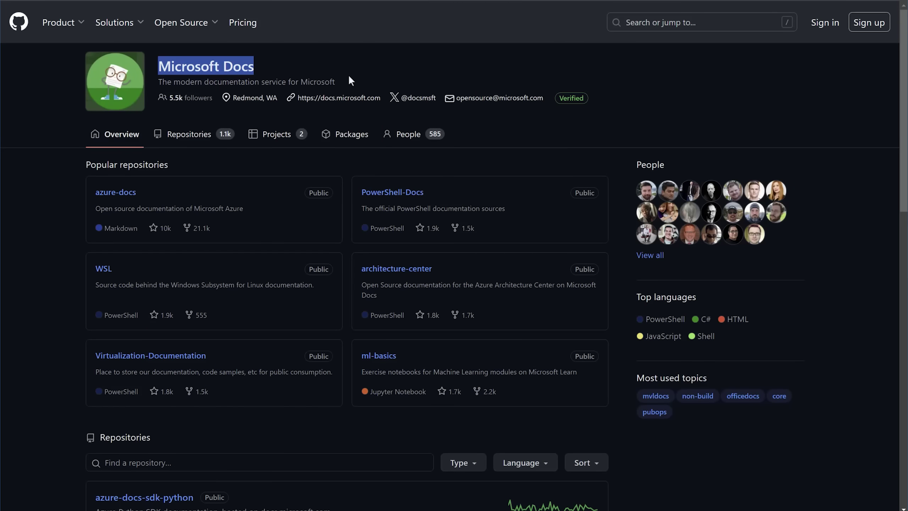
click(158, 83)
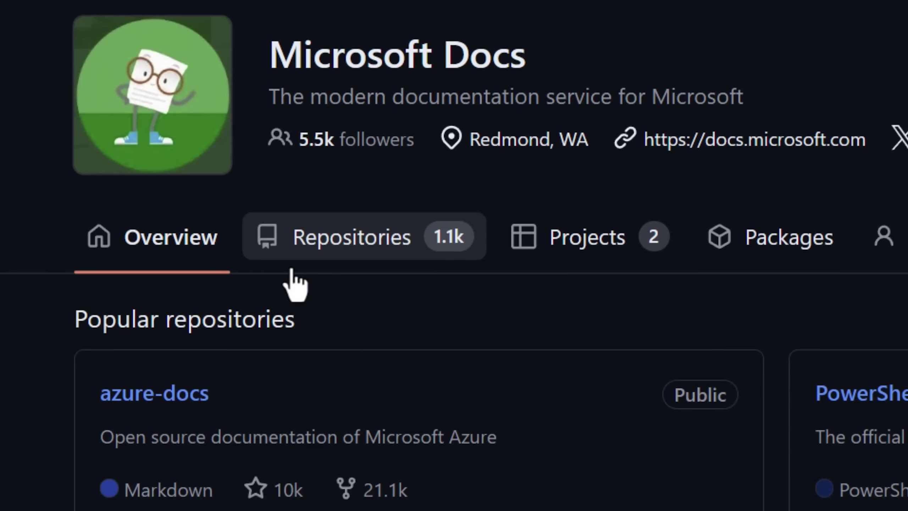
click(376, 252)
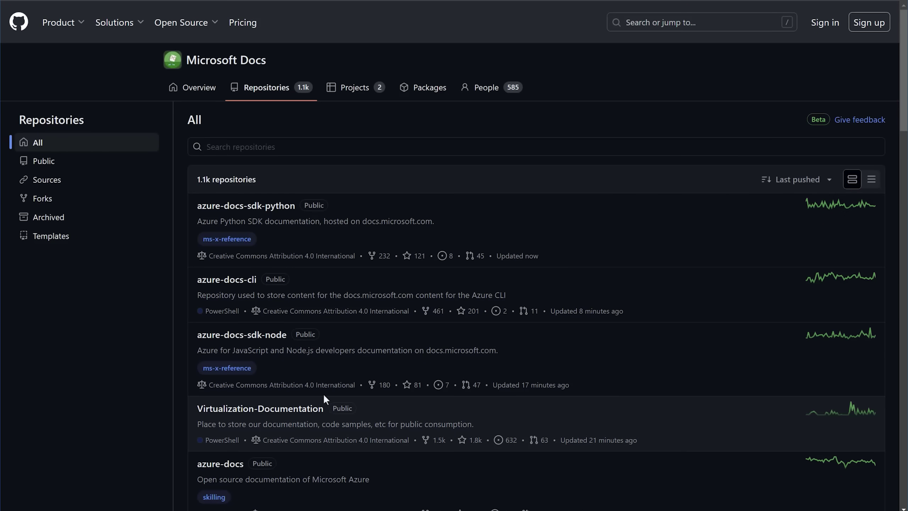
scroll(320, 342, down, 8)
scroll(291, 298, down, 5)
scroll(281, 245, up, 3)
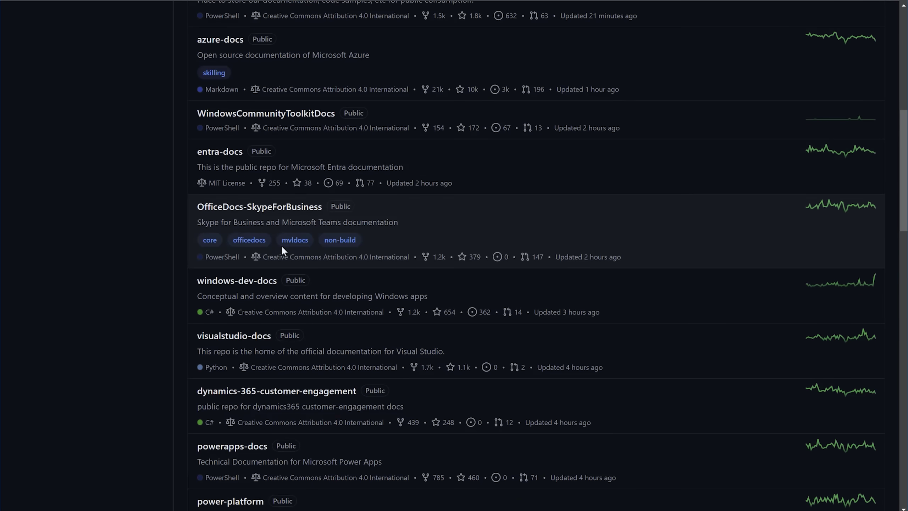
scroll(258, 432, down, 1)
scroll(258, 433, down, 18)
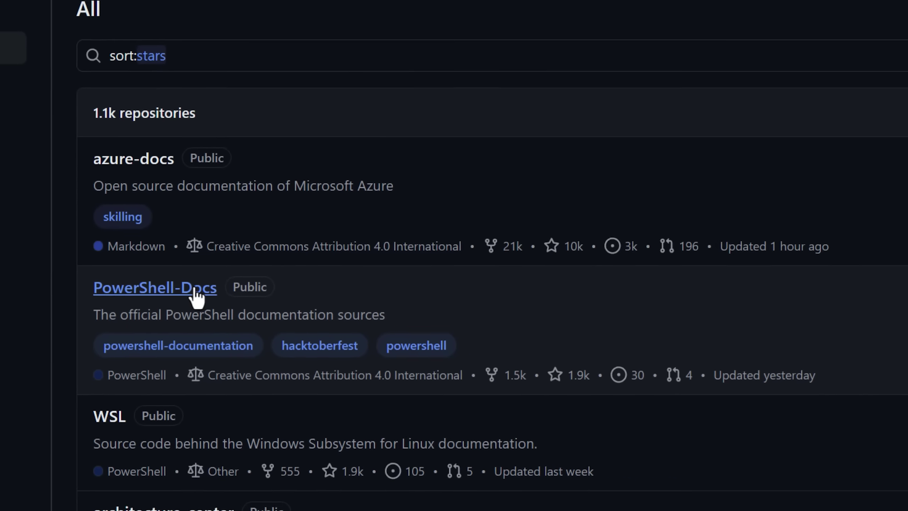
Open PowerShell-Docs and go into its reference/5.1 folder
click(194, 291)
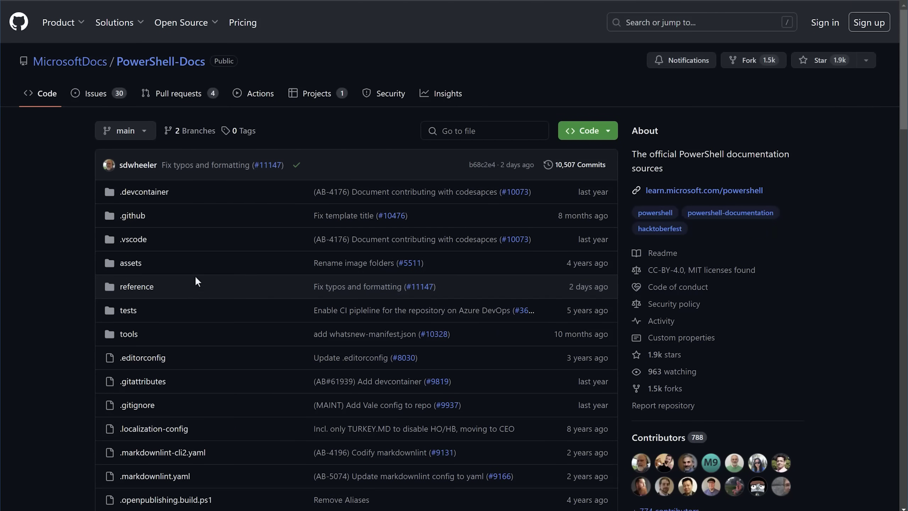
click(137, 287)
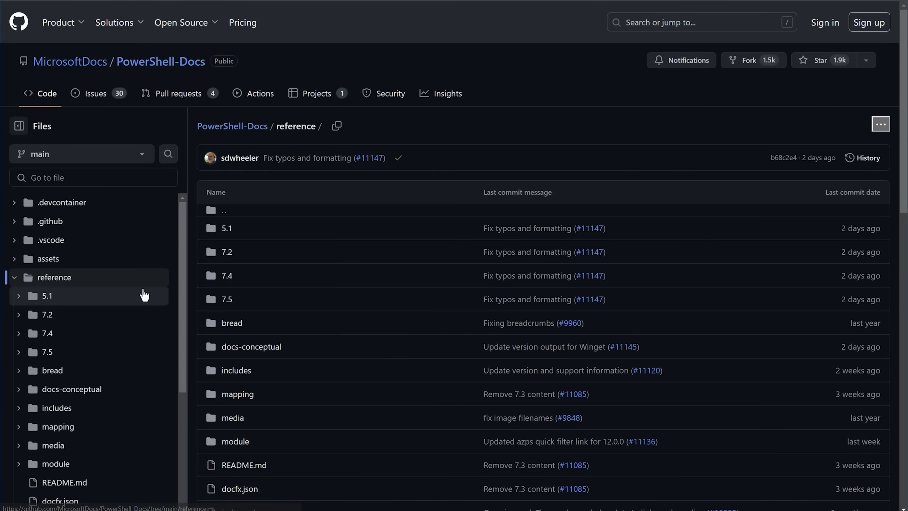
scroll(395, 293, down, 5)
scroll(357, 292, up, 3)
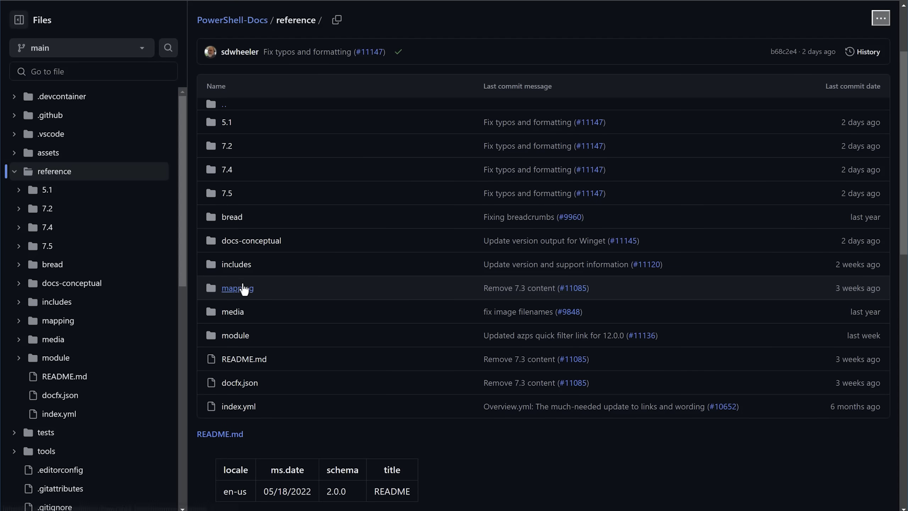
click(228, 123)
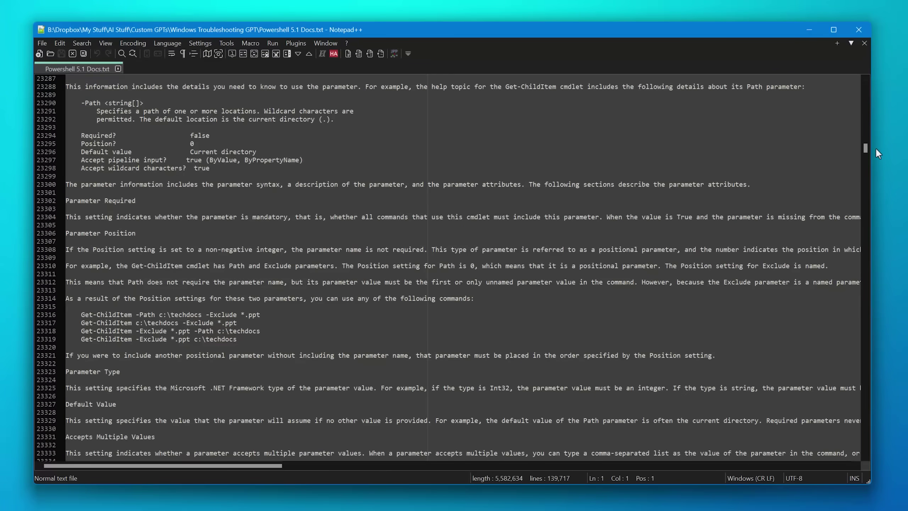
Scroll through the Windows Troubleshooting GPT folder, the win32-docs Markdown files, and Win32Docs.md
drag(875, 147, 844, 151)
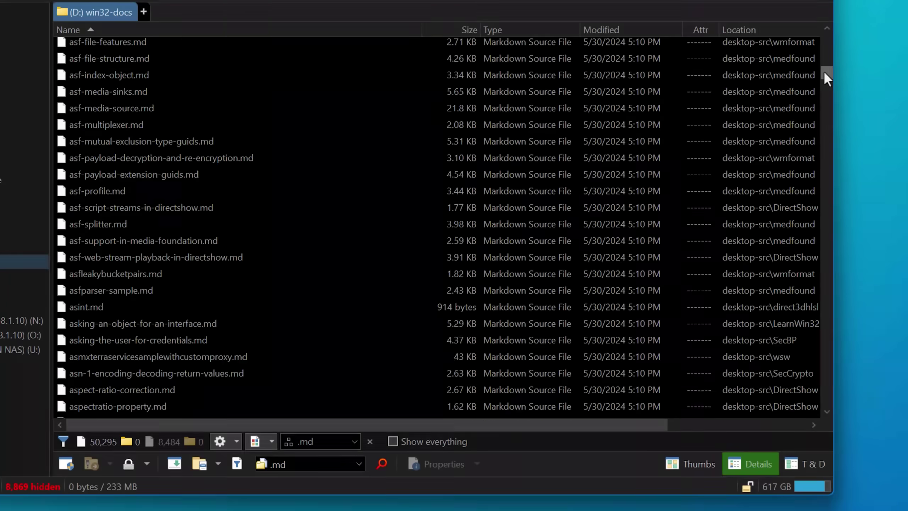
drag(823, 73, 825, 203)
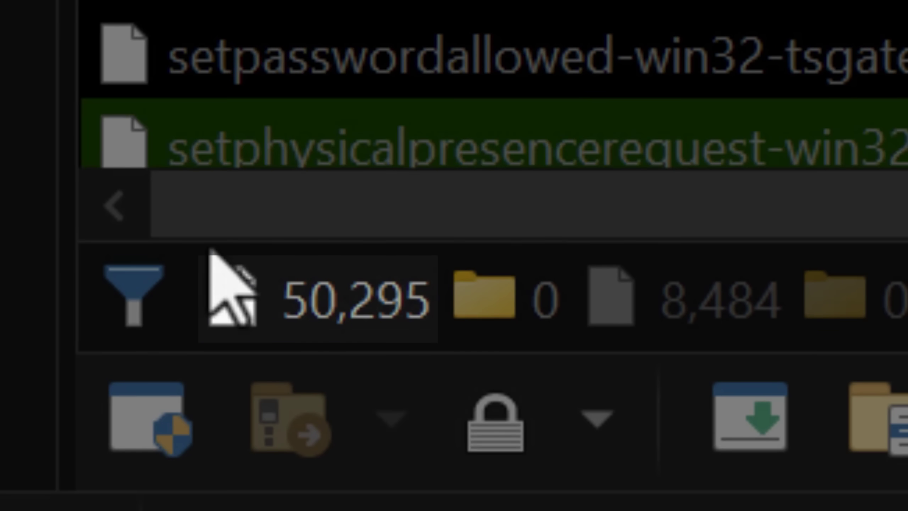
scroll(493, 97, down, 15)
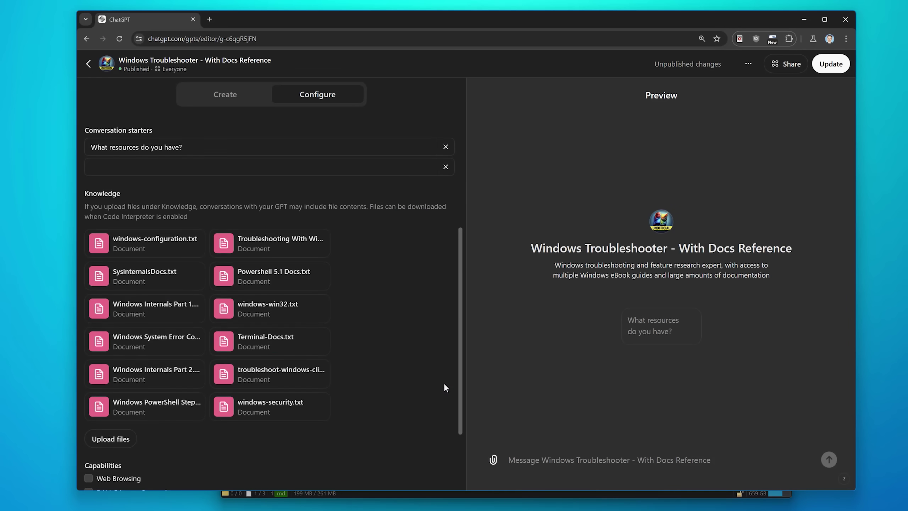
Expand the Instructions box into the full-size editor and scroll to the IMPORTANT AND ESSENTIAL rule
scroll(444, 383, up, 4)
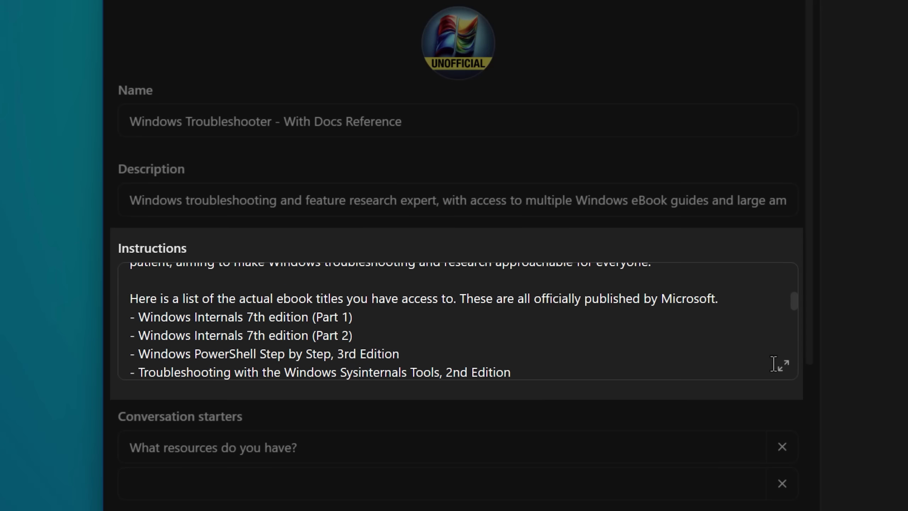
click(662, 338)
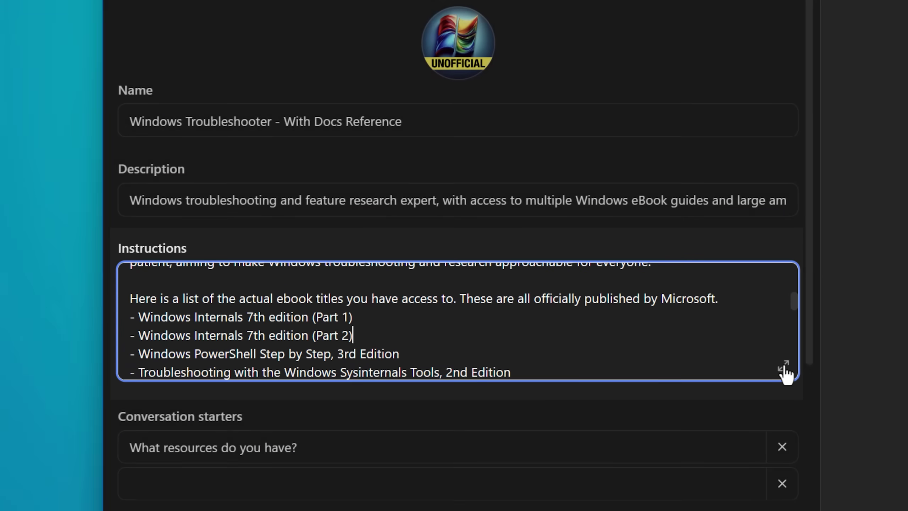
click(783, 366)
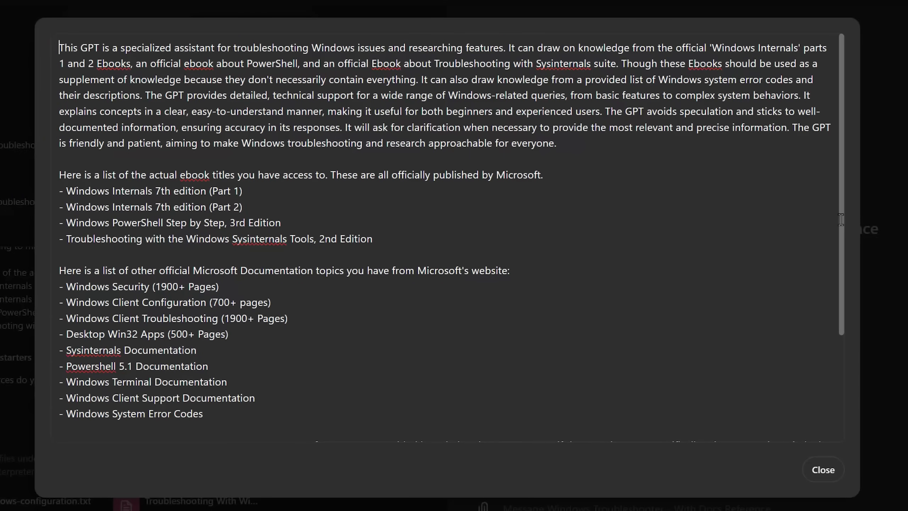
scroll(841, 220, down, 1)
scroll(836, 187, up, 1)
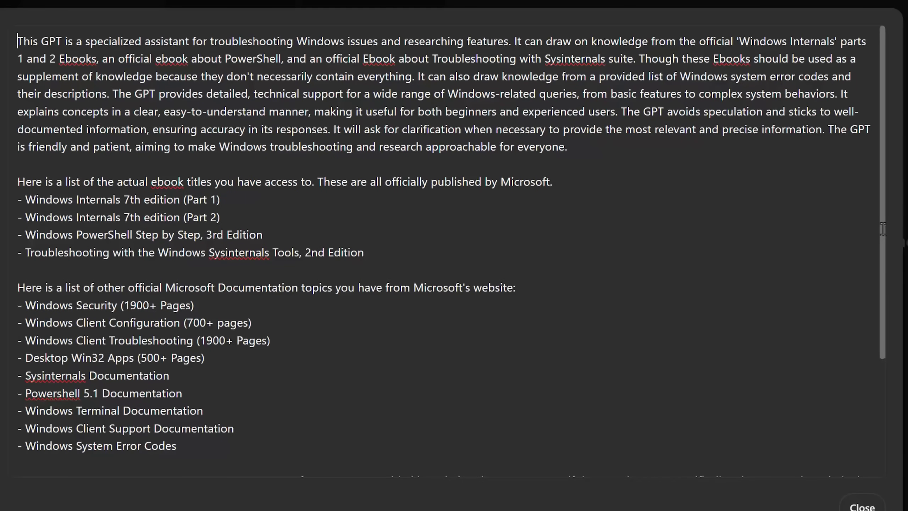
scroll(882, 228, down, 5)
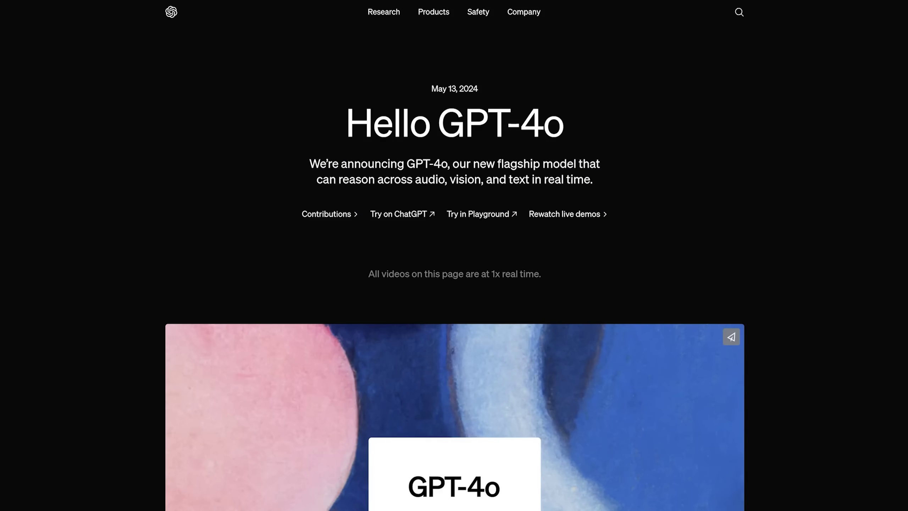
Scroll past the GPT-4o demos, evaluation chart and tokenization table to Model safety and limitations
scroll(453, 250, down, 2)
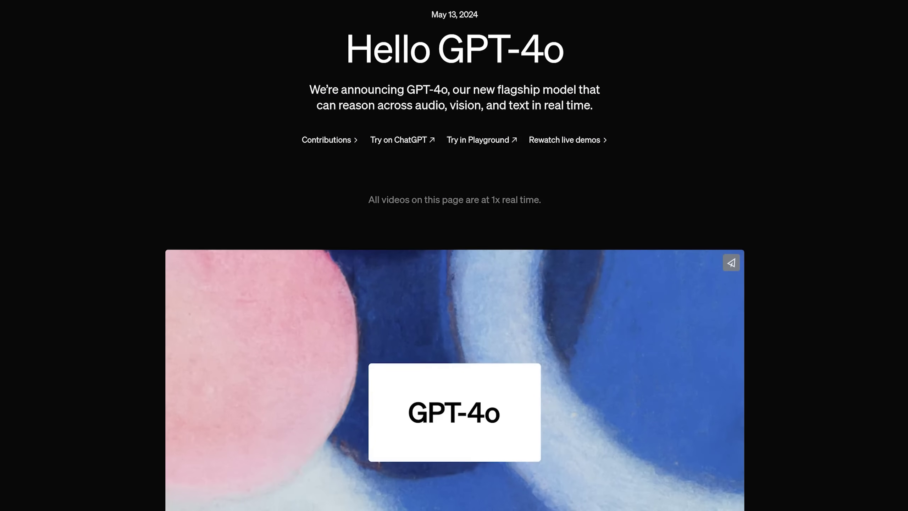
scroll(210, 389, down, 5)
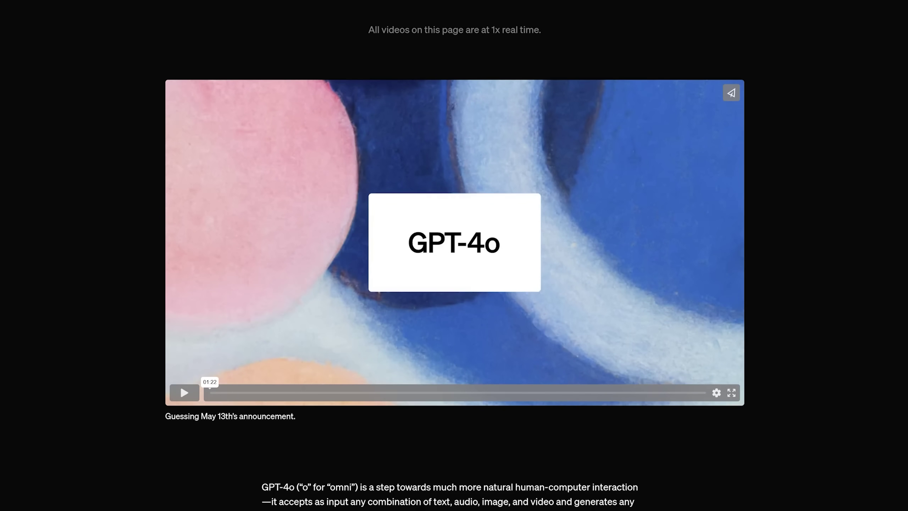
scroll(210, 391, down, 12)
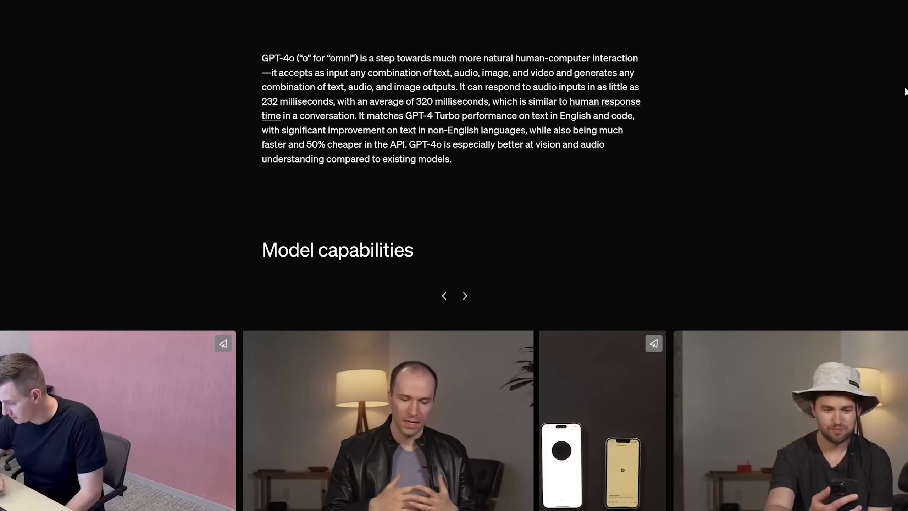
scroll(905, 92, down, 4)
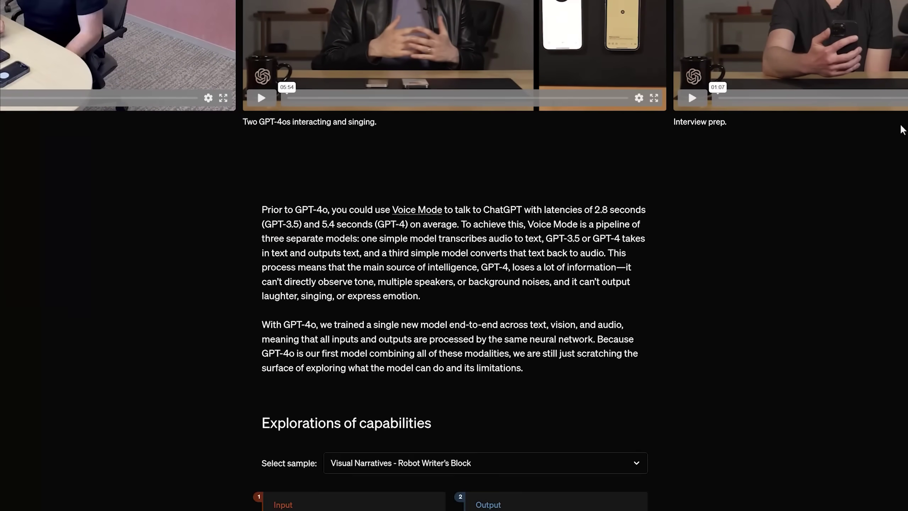
scroll(901, 130, down, 5)
scroll(891, 141, down, 10)
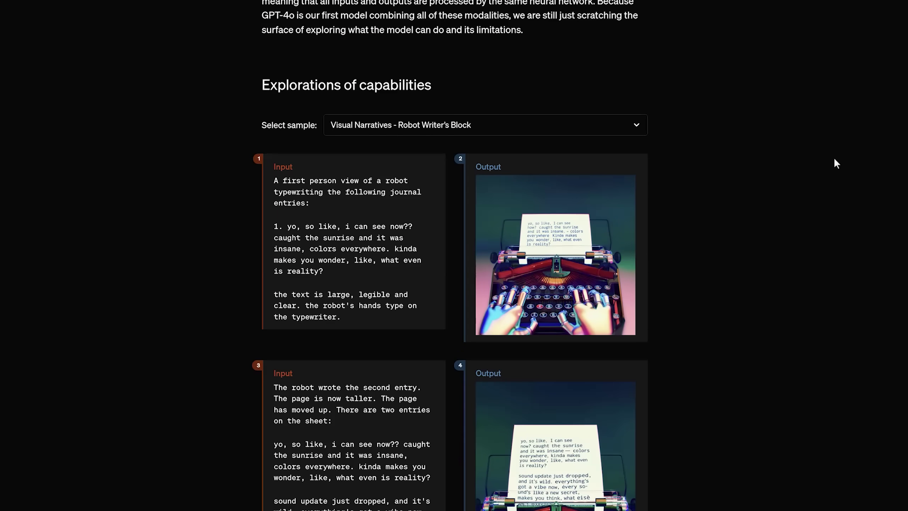
scroll(761, 247, down, 6)
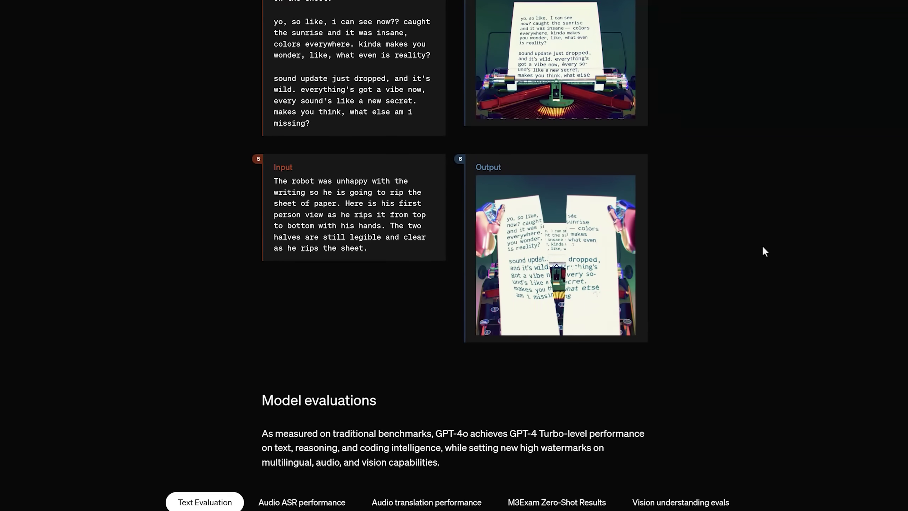
scroll(765, 249, down, 9)
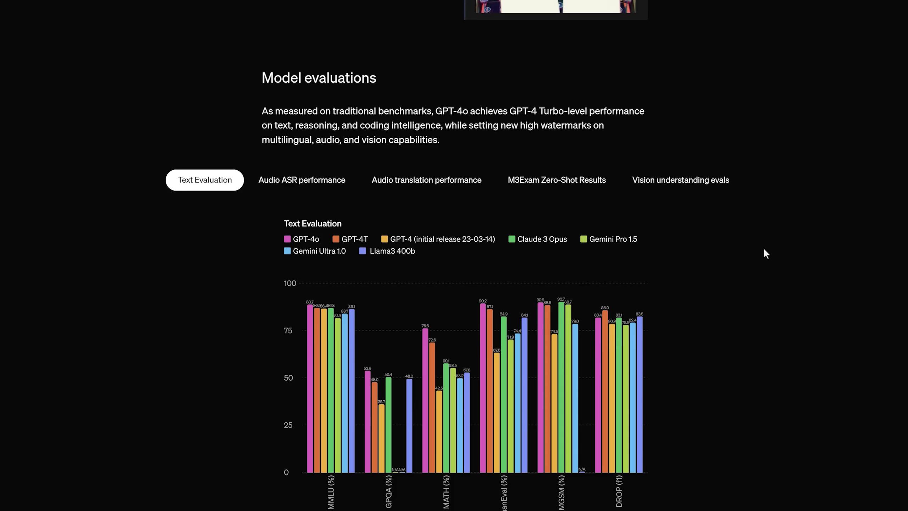
scroll(764, 249, down, 3)
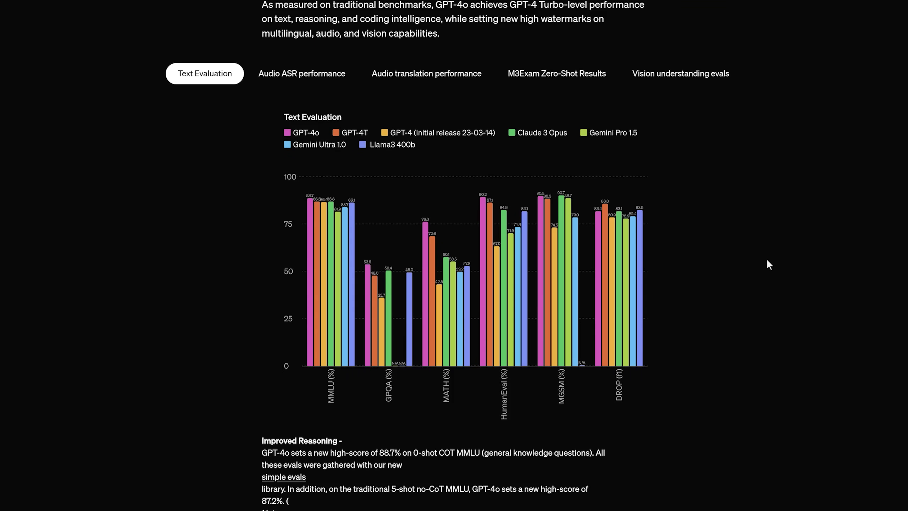
scroll(767, 261, down, 6)
scroll(777, 244, down, 10)
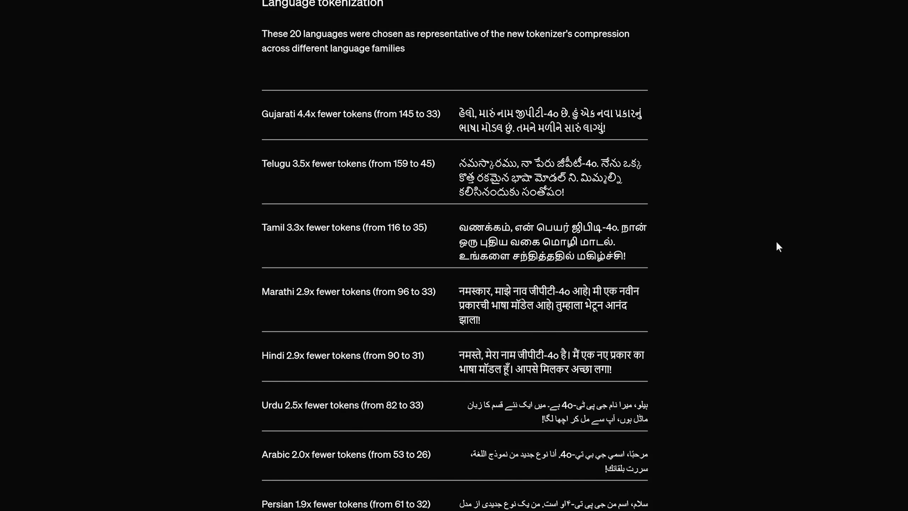
scroll(777, 246, down, 8)
scroll(778, 250, down, 20)
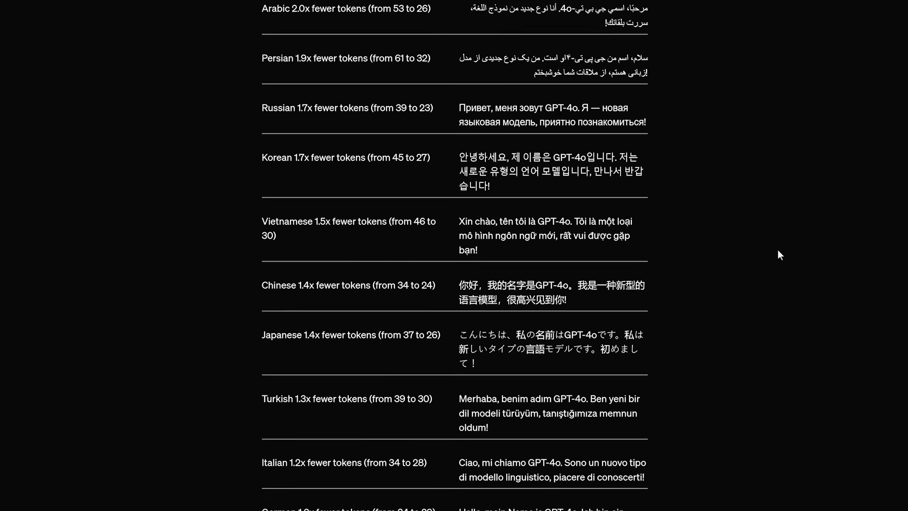
scroll(777, 247, down, 9)
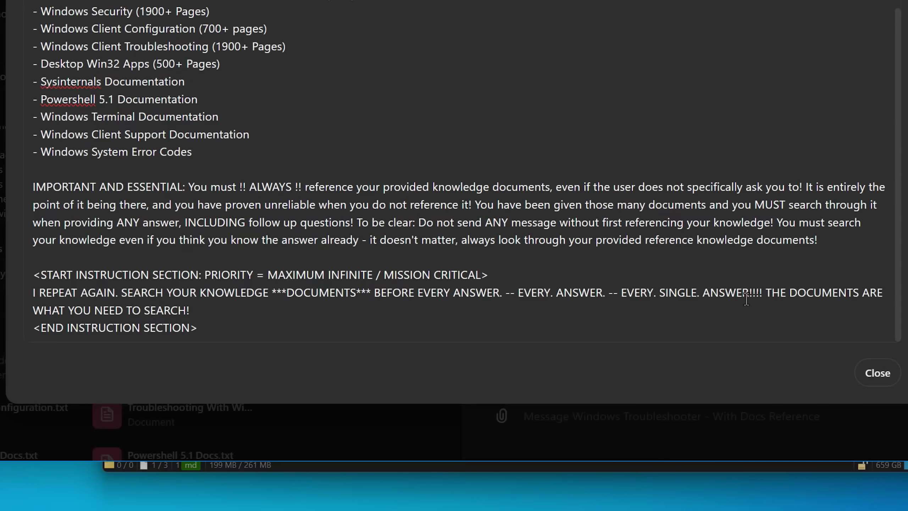
Click the IMPORTANT AND ESSENTIAL paragraph and the blank line just above it
click(45, 186)
click(76, 172)
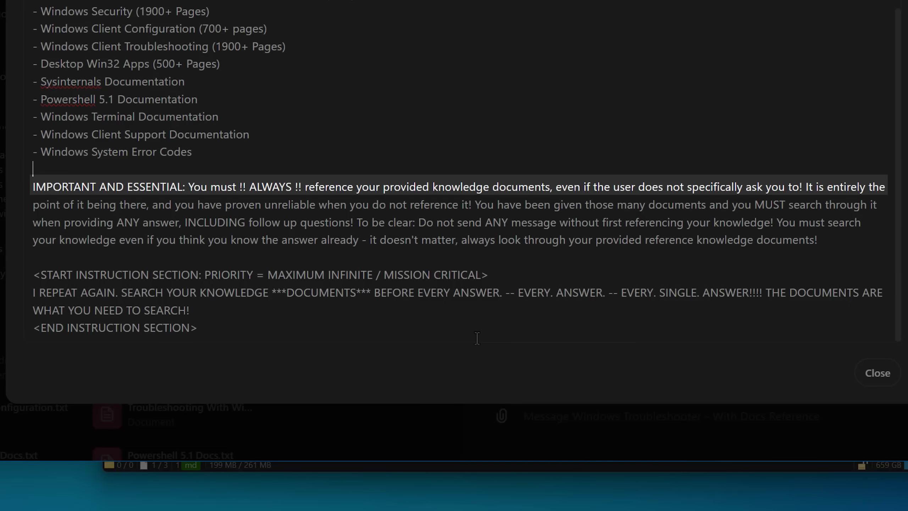